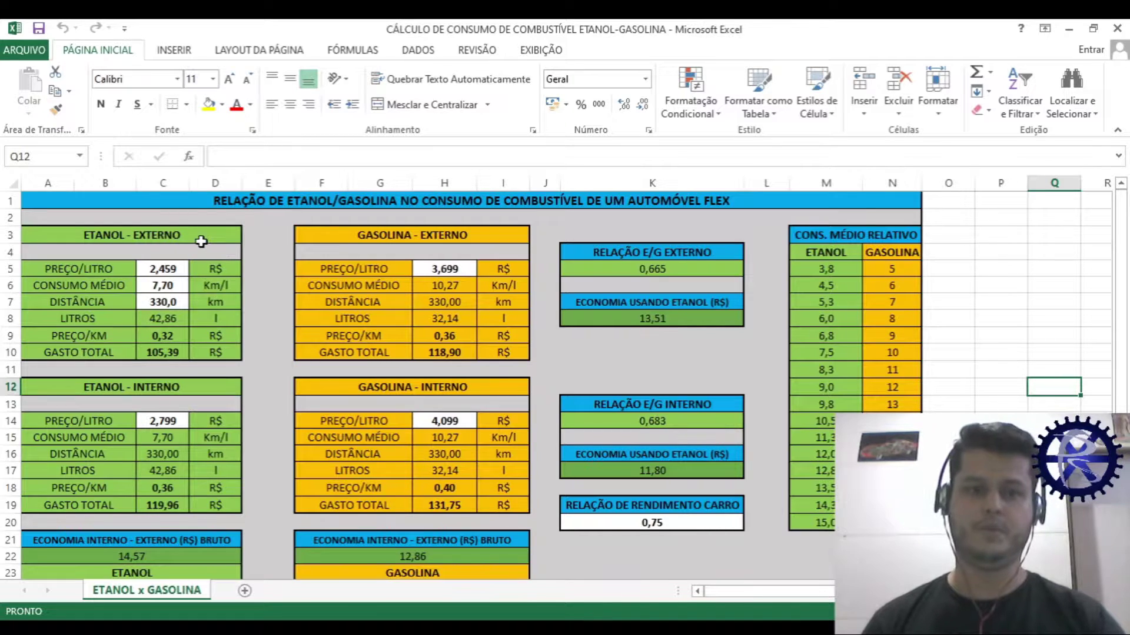
- Review the ETANOL - EXTERNO inputs: price per litre, consumption and trip distance
{"action": "left_click", "coordinate": [200, 238]}
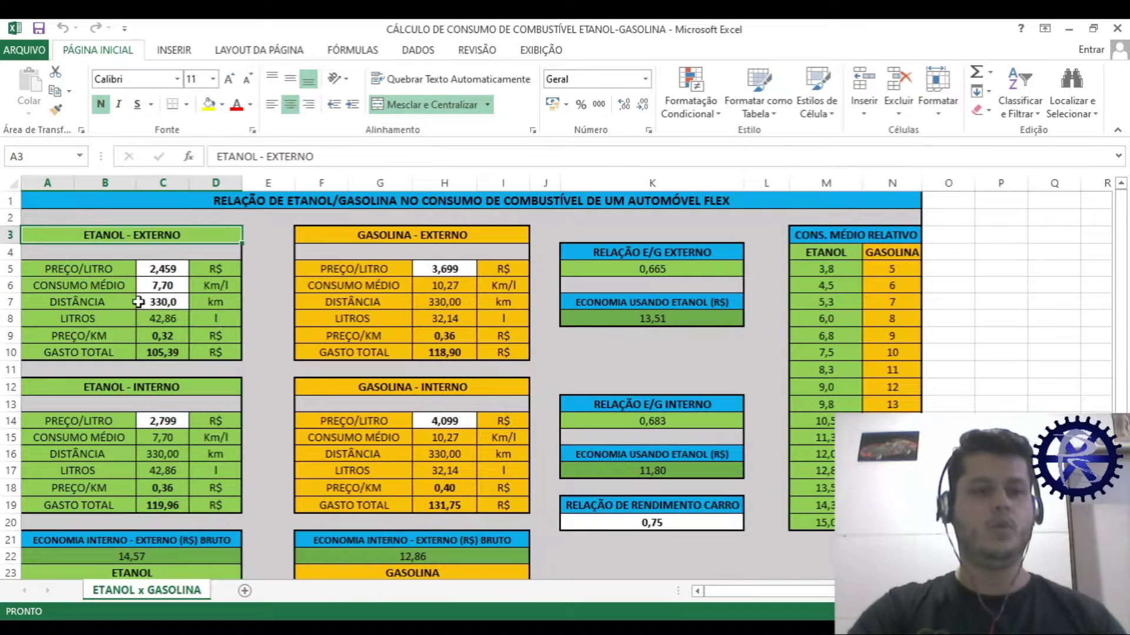
{"action": "left_click", "coordinate": [186, 268]}
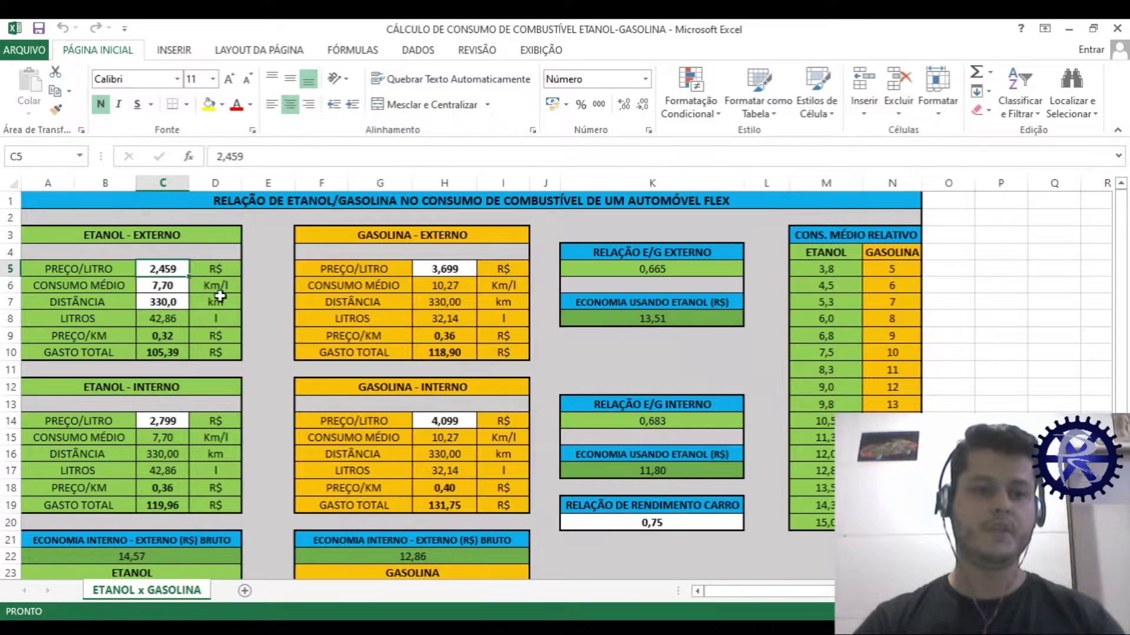
{"action": "left_click", "coordinate": [180, 283]}
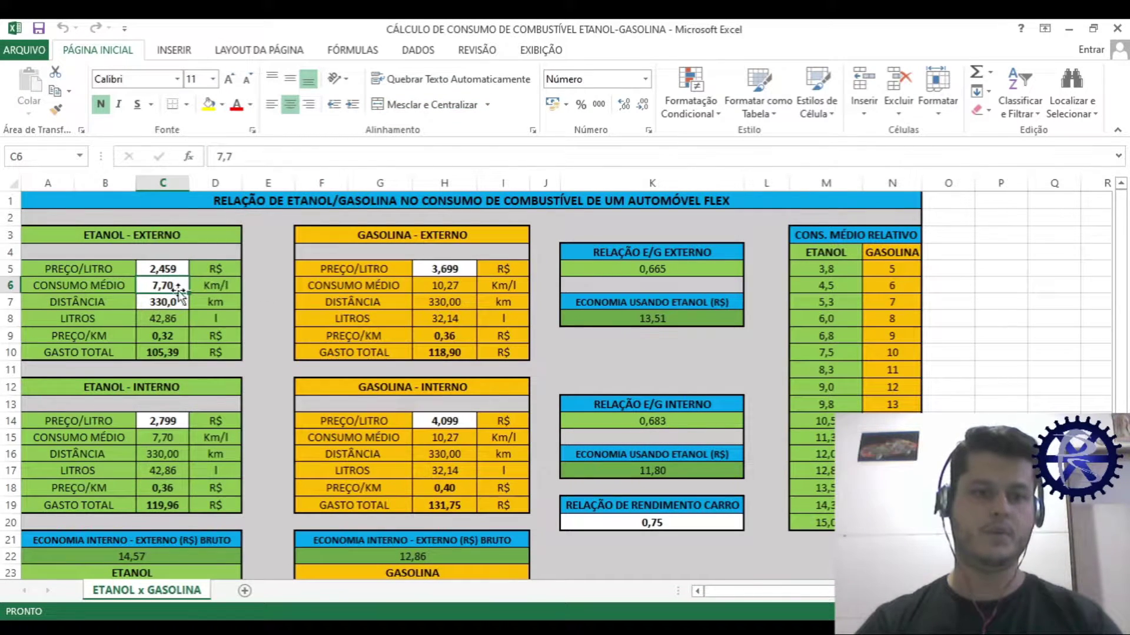
{"action": "left_click", "coordinate": [175, 301]}
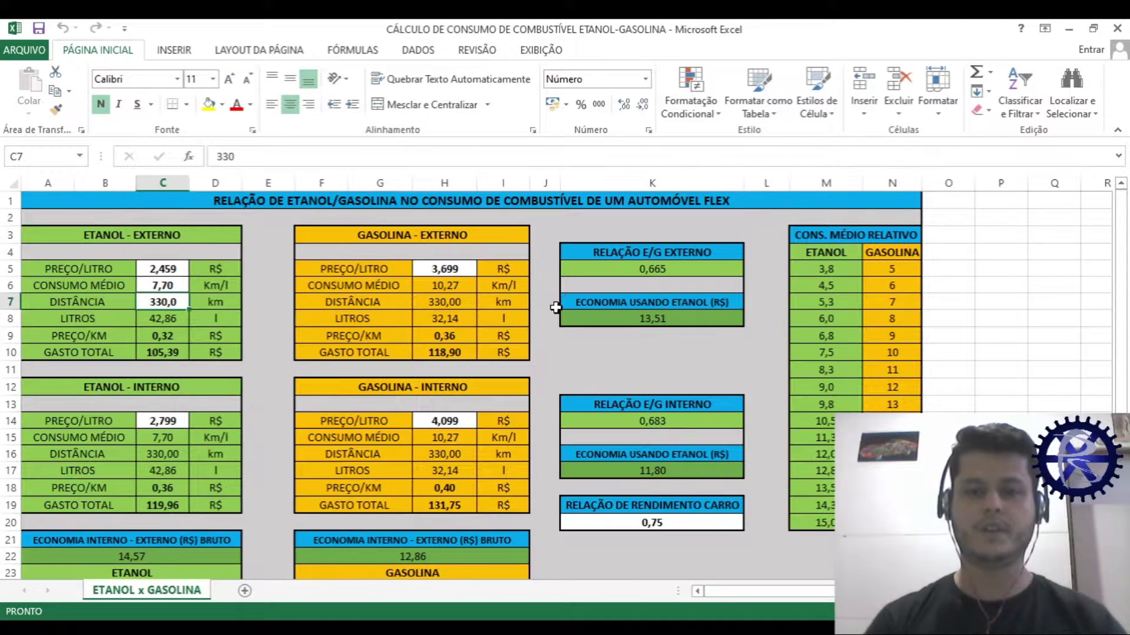
{"action": "scroll", "coordinate": [468, 340], "scroll_direction": "down", "scroll_amount": 1}
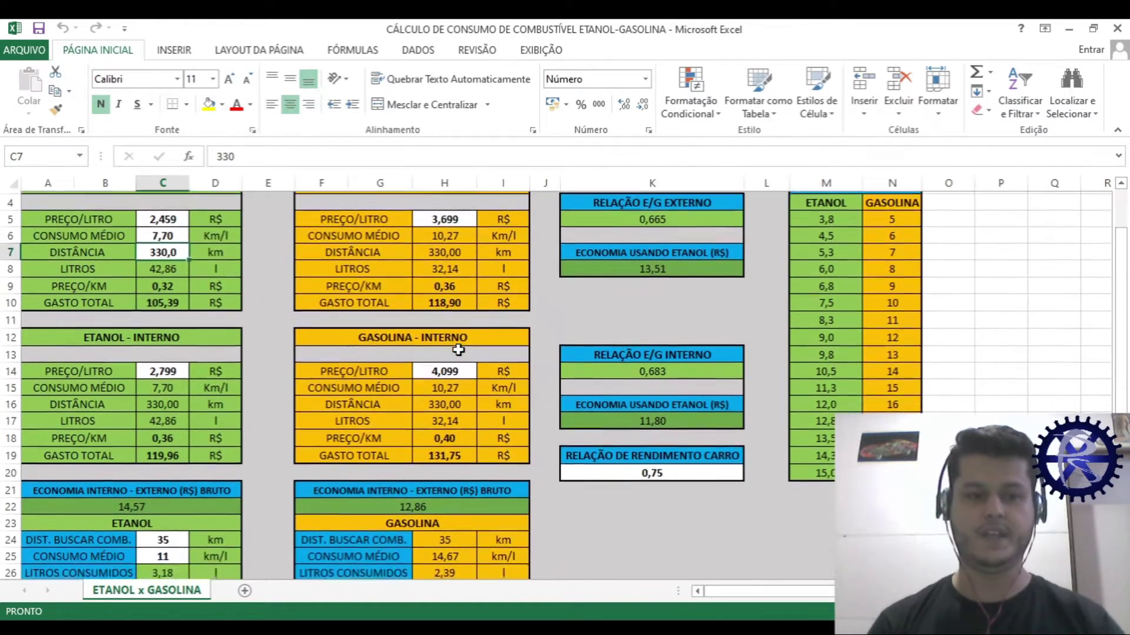
{"action": "scroll", "coordinate": [459, 347], "scroll_direction": "down", "scroll_amount": 2}
{"action": "scroll", "coordinate": [445, 365], "scroll_direction": "up", "scroll_amount": 3}
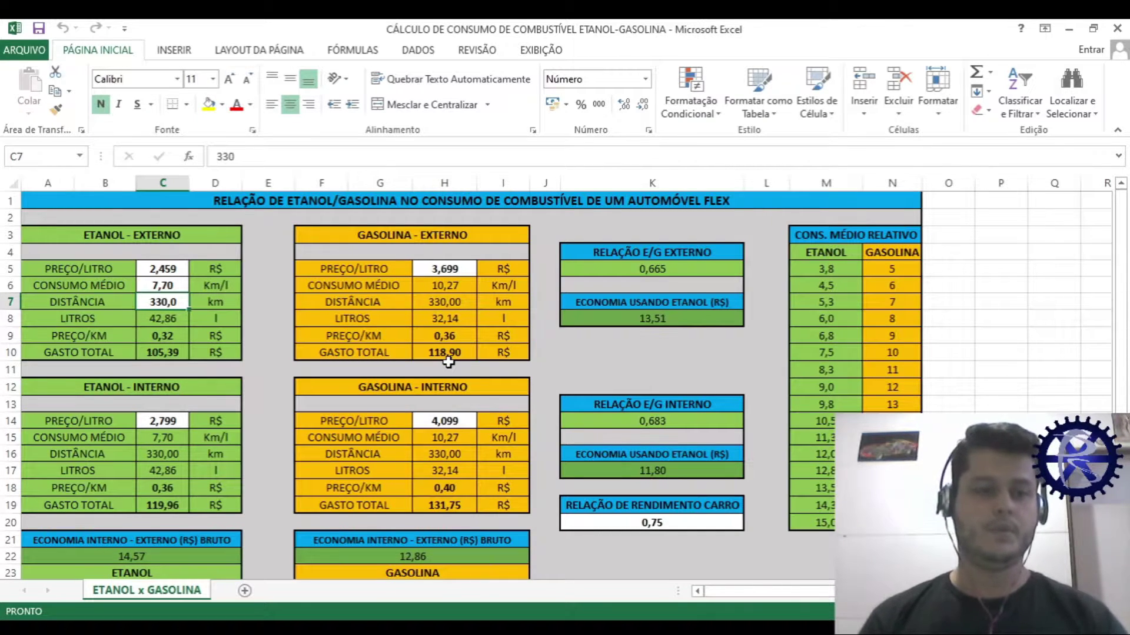
- Walk through the ethanol formulas for litres used, price per km and total cost on the 330 km trip
{"action": "left_click", "coordinate": [157, 269]}
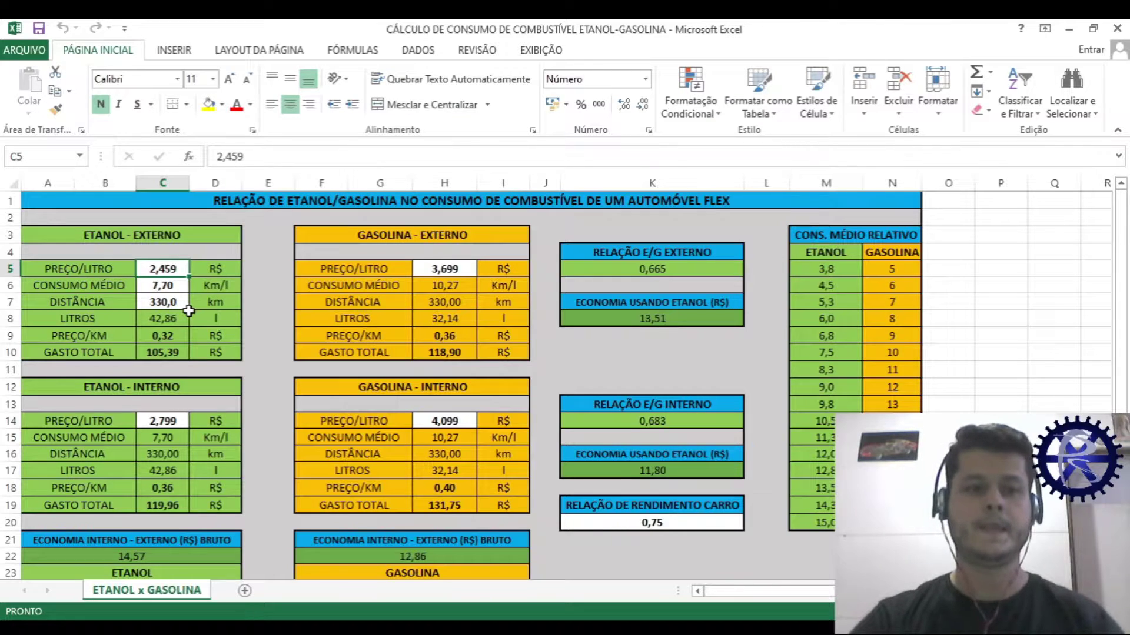
{"action": "left_click", "coordinate": [175, 286]}
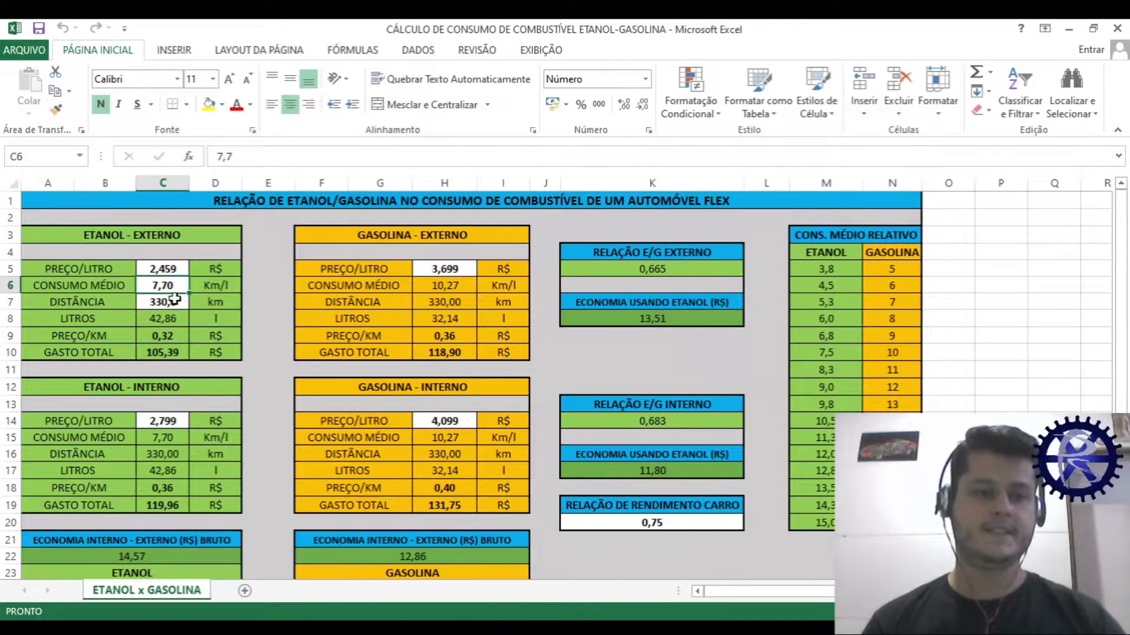
{"action": "left_click", "coordinate": [175, 300]}
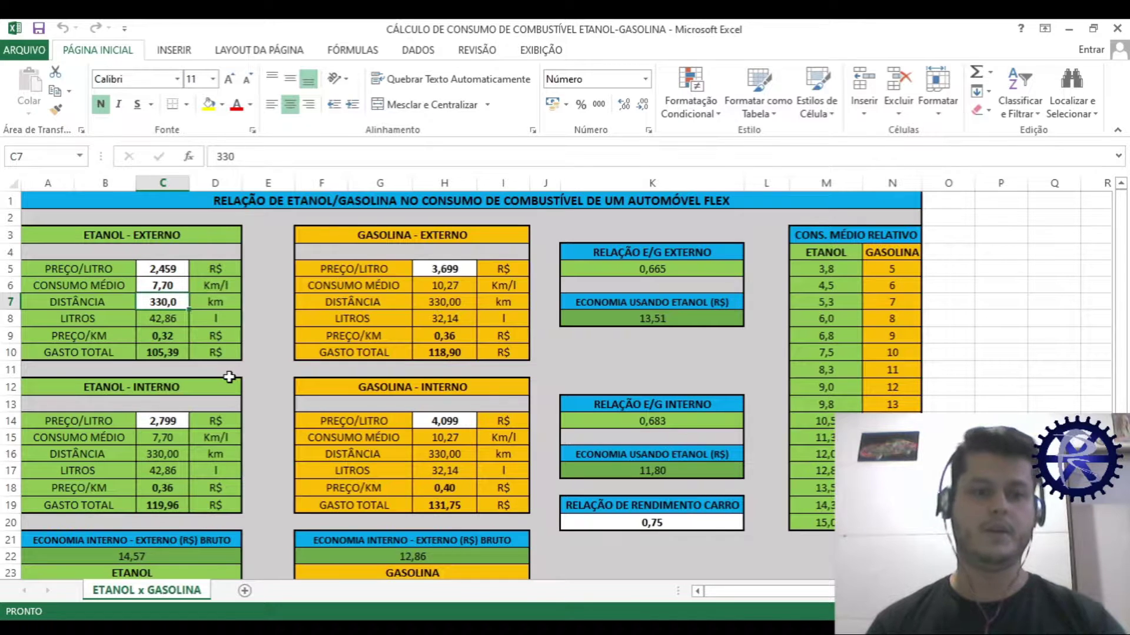
{"action": "left_click", "coordinate": [170, 321]}
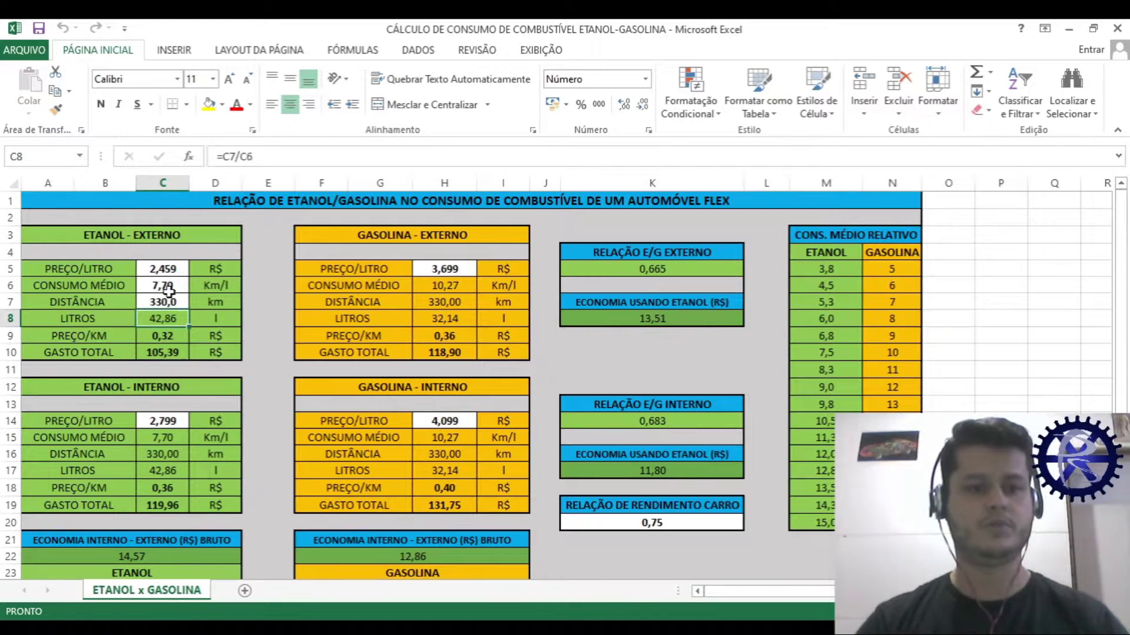
{"action": "left_click", "coordinate": [178, 337]}
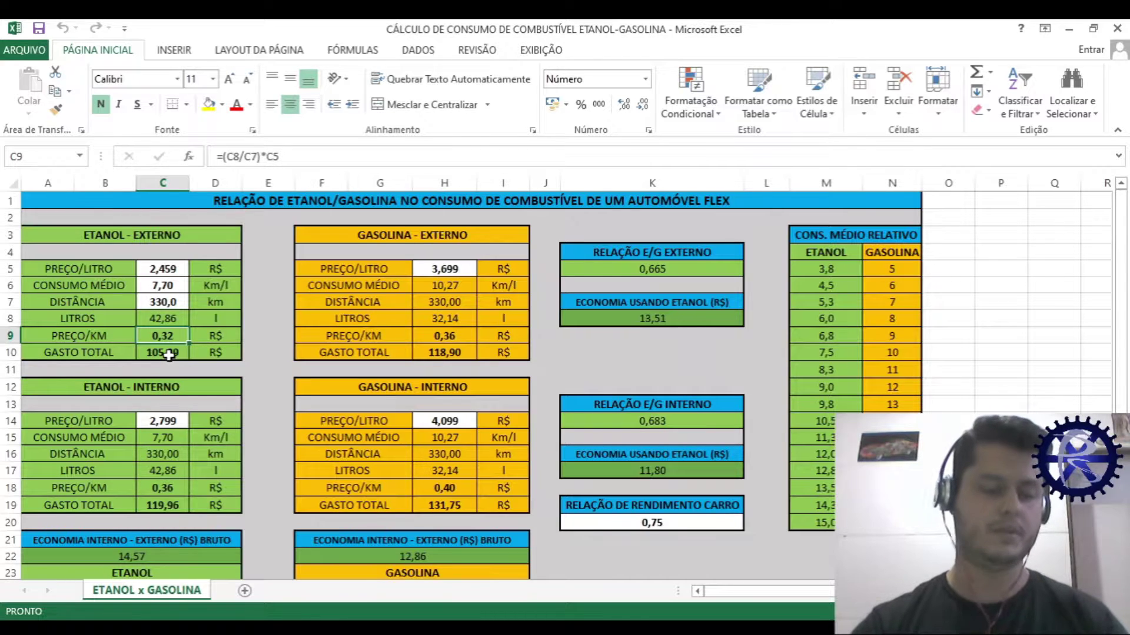
{"action": "left_click", "coordinate": [169, 356]}
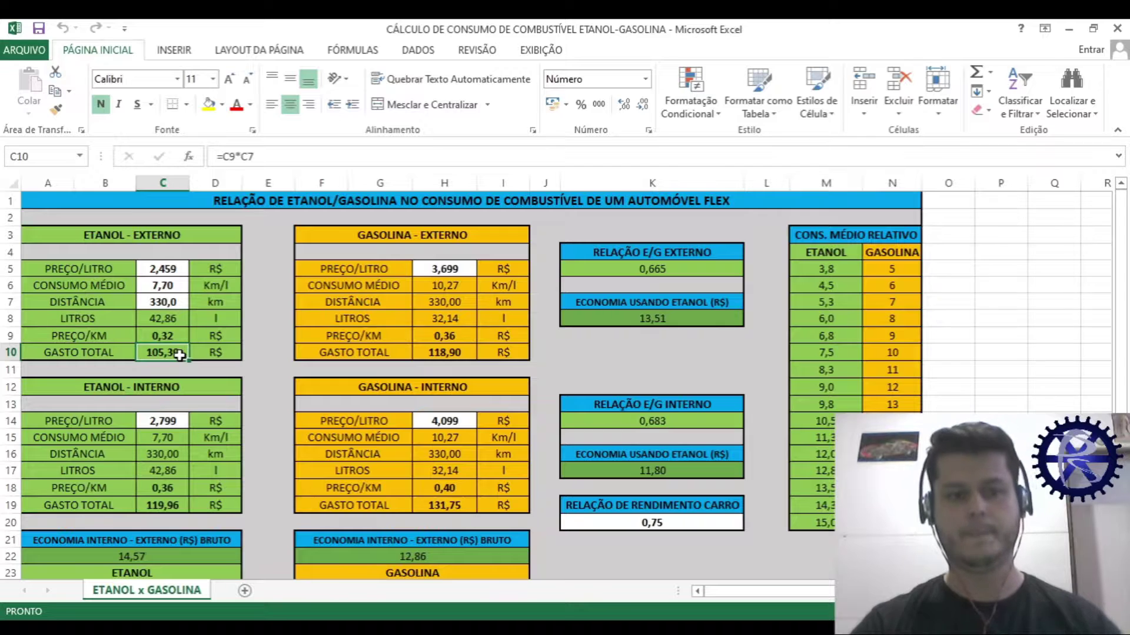
- Review the GASOLINA - EXTERNO price, consumption, distance and litres-used formulas
{"action": "left_click", "coordinate": [419, 236]}
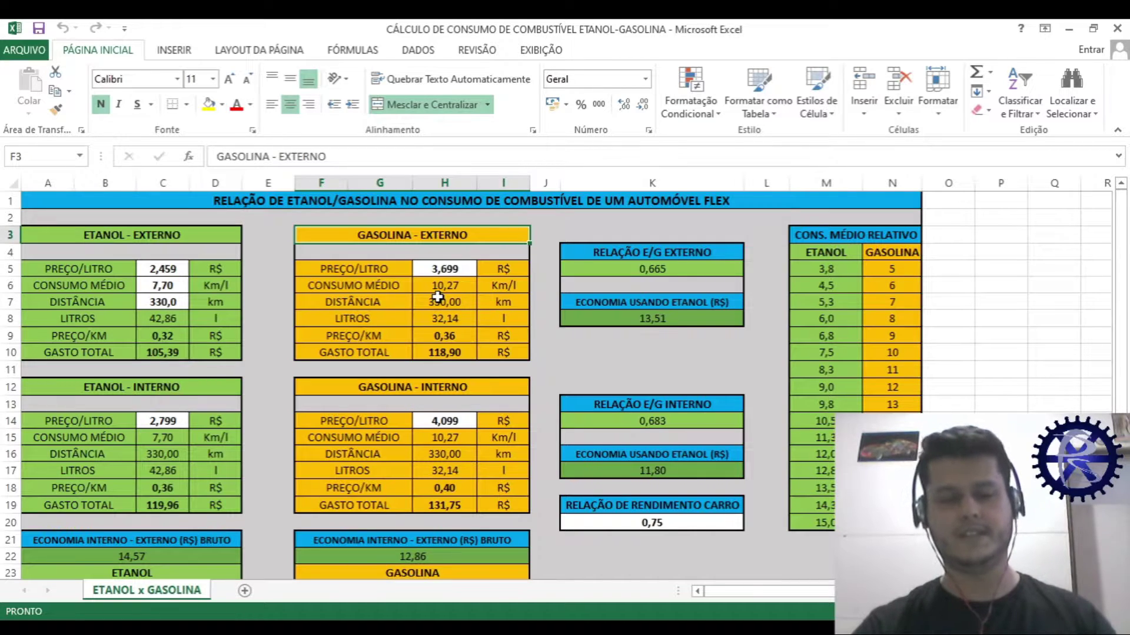
{"action": "left_click", "coordinate": [457, 271]}
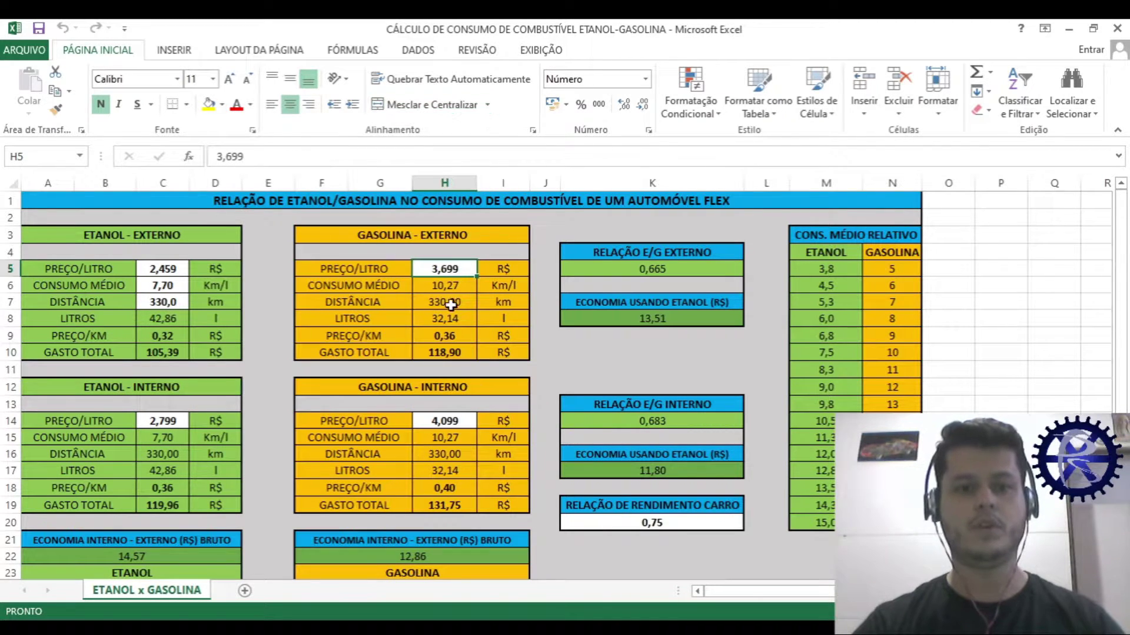
{"action": "left_click", "coordinate": [431, 288]}
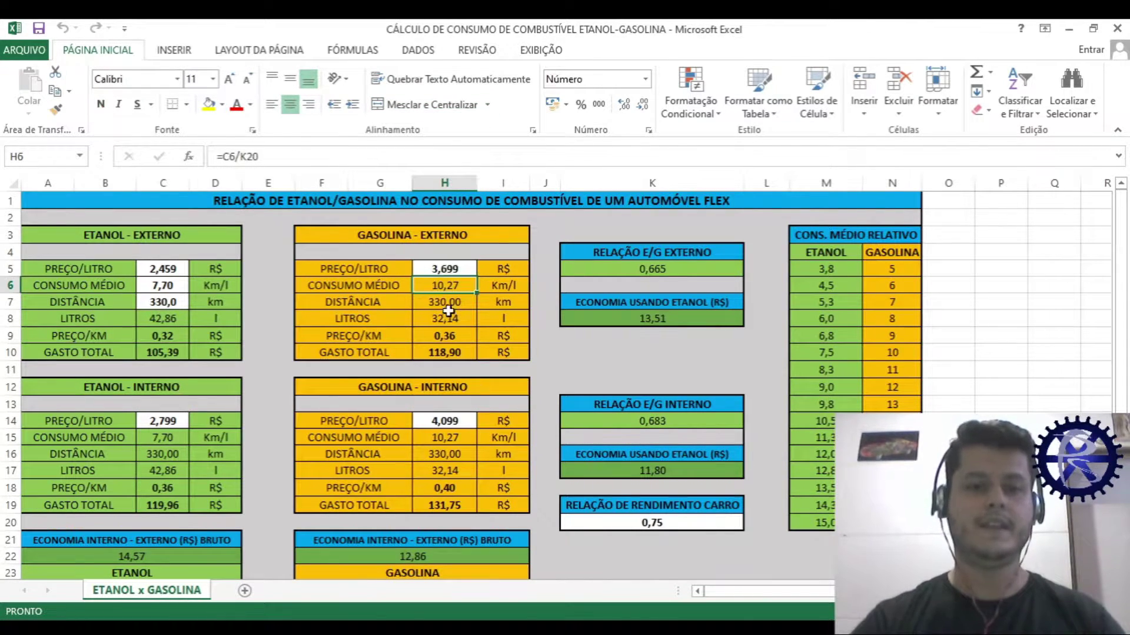
{"action": "left_click", "coordinate": [450, 308]}
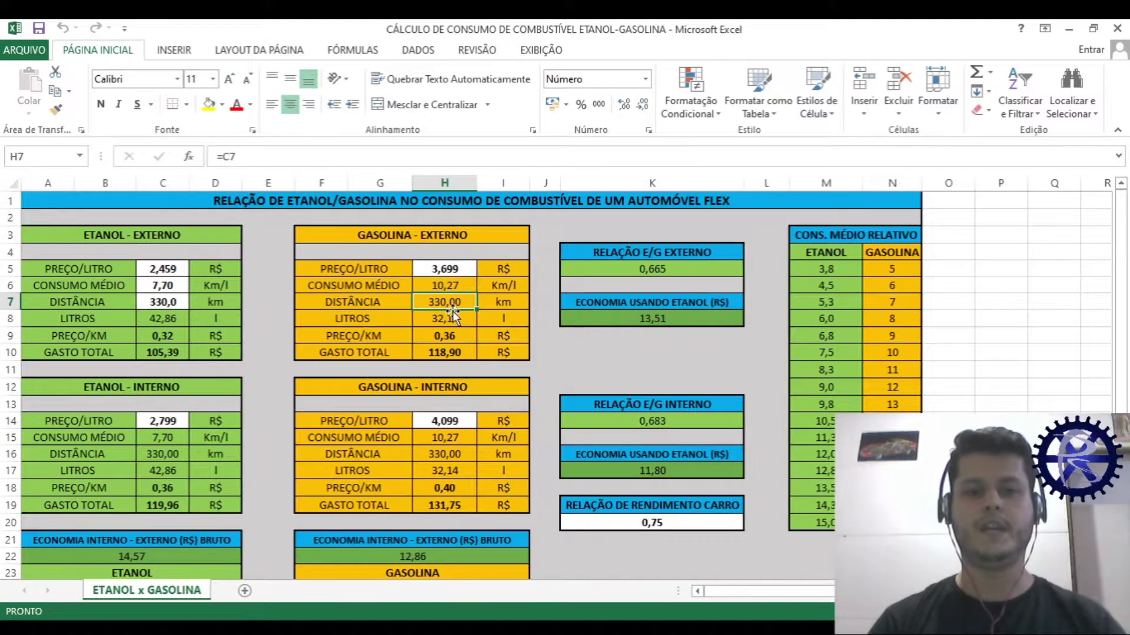
{"action": "left_click", "coordinate": [452, 316]}
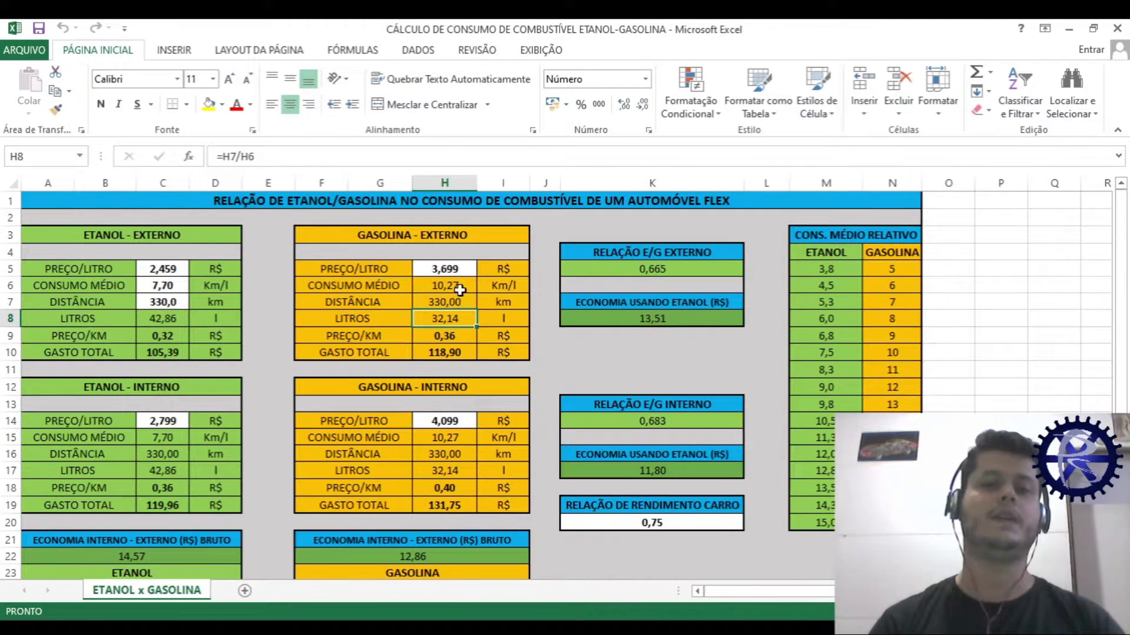
{"action": "left_click", "coordinate": [460, 288]}
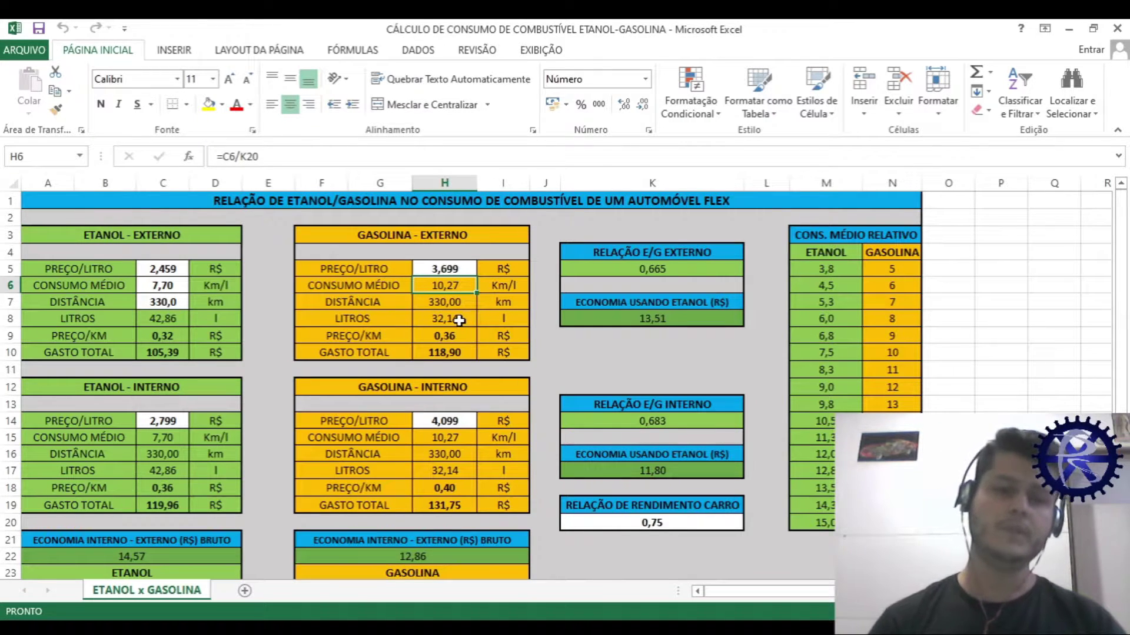
- Show that gasoline consumption and distance are derived from the ethanol values
{"action": "left_click", "coordinate": [162, 288]}
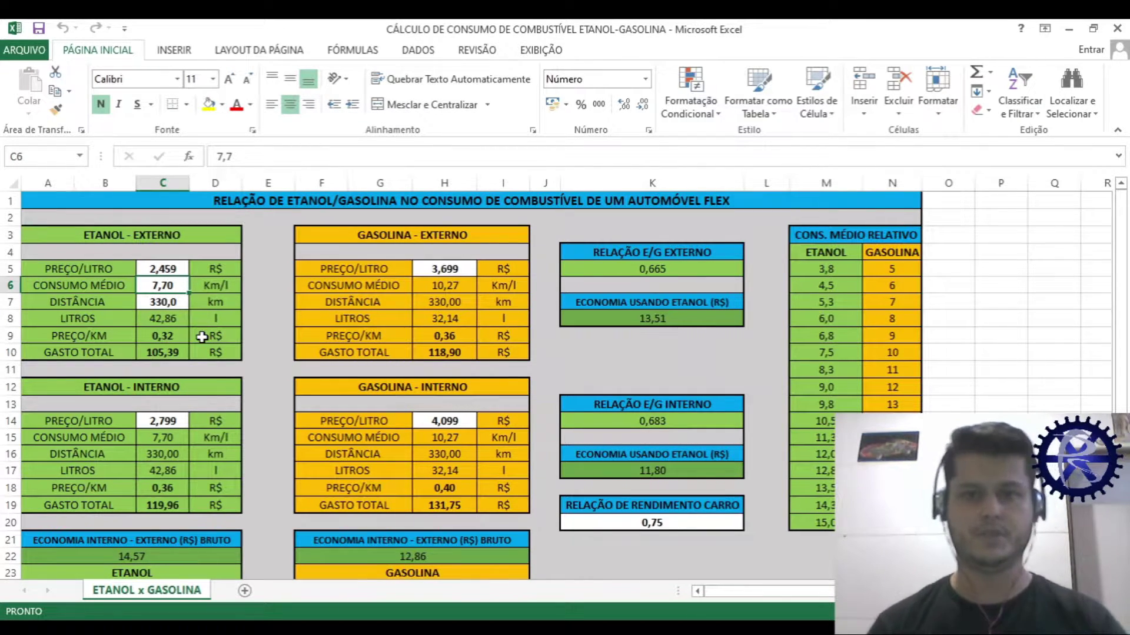
{"action": "left_click", "coordinate": [432, 289]}
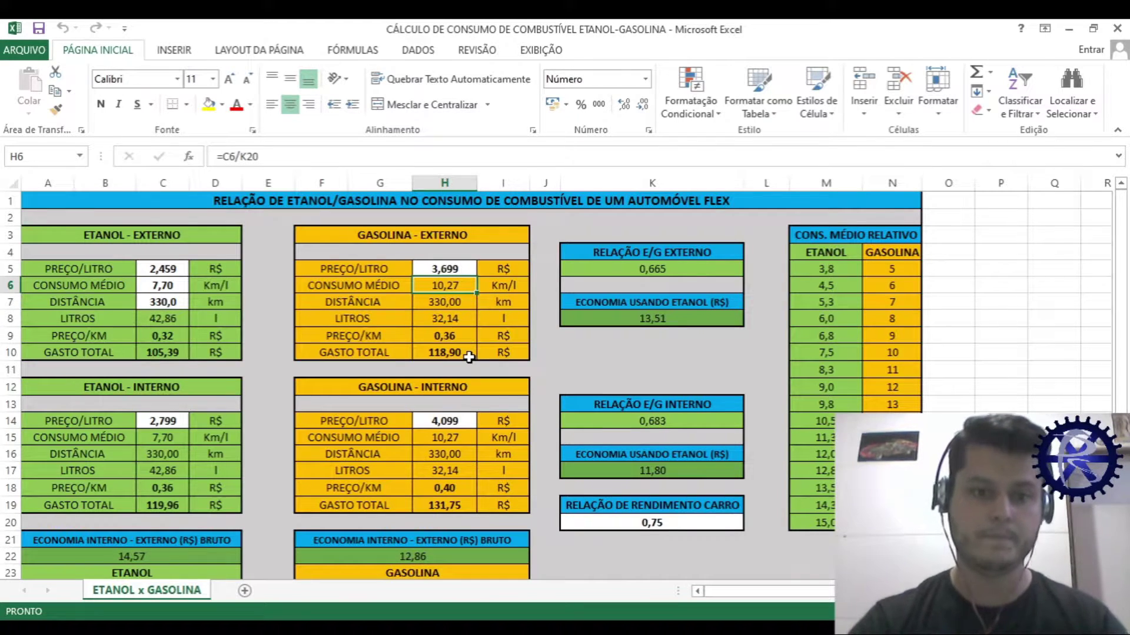
{"action": "left_click", "coordinate": [447, 303]}
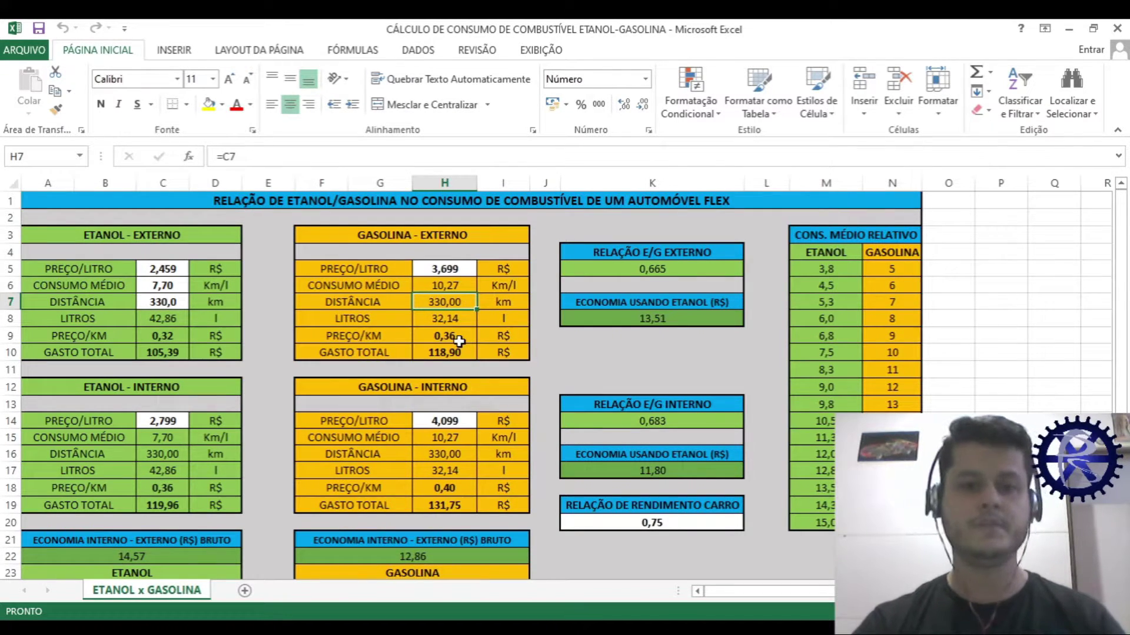
{"action": "left_click", "coordinate": [435, 319]}
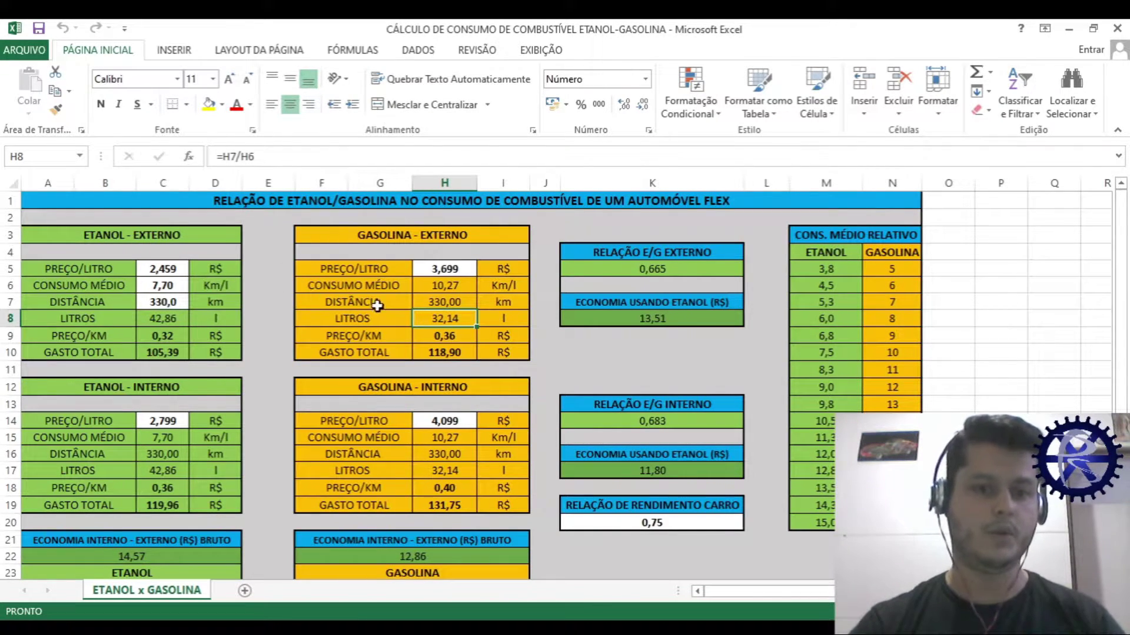
{"action": "left_click", "coordinate": [171, 303]}
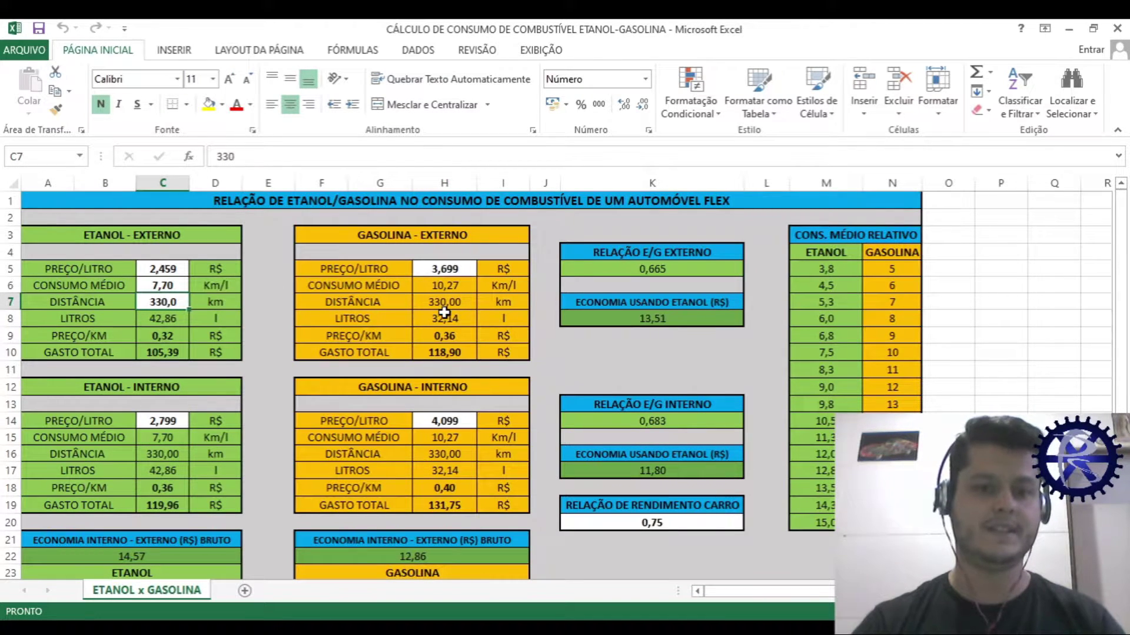
- Compare the gasoline total cost formula with the ethanol distance and total cost
{"action": "left_click", "coordinate": [425, 353]}
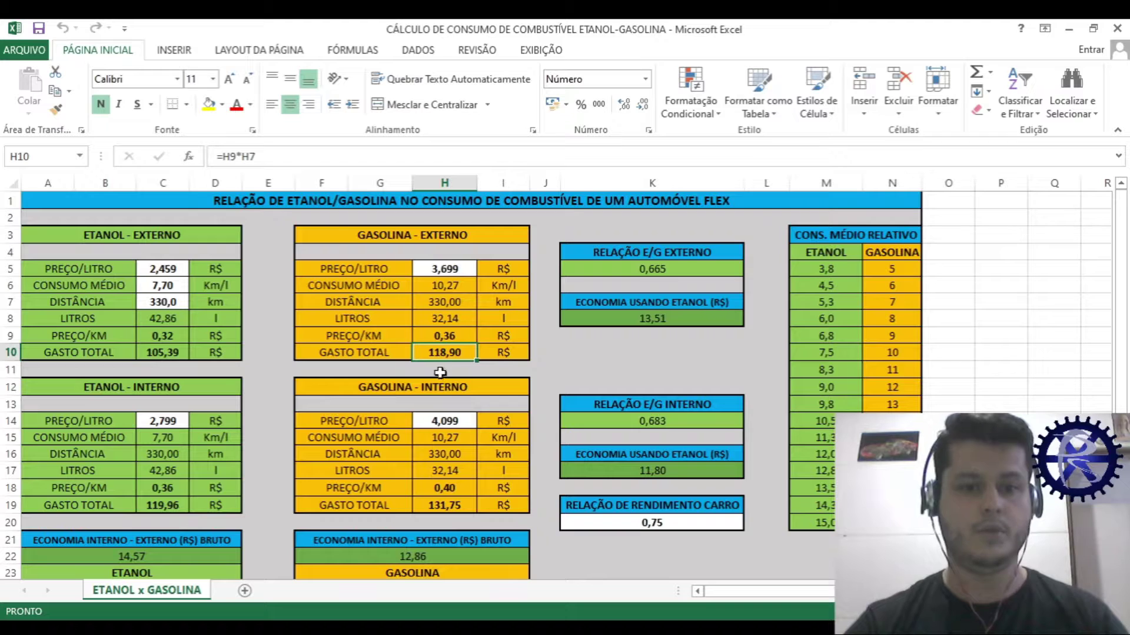
{"action": "left_click", "coordinate": [453, 306]}
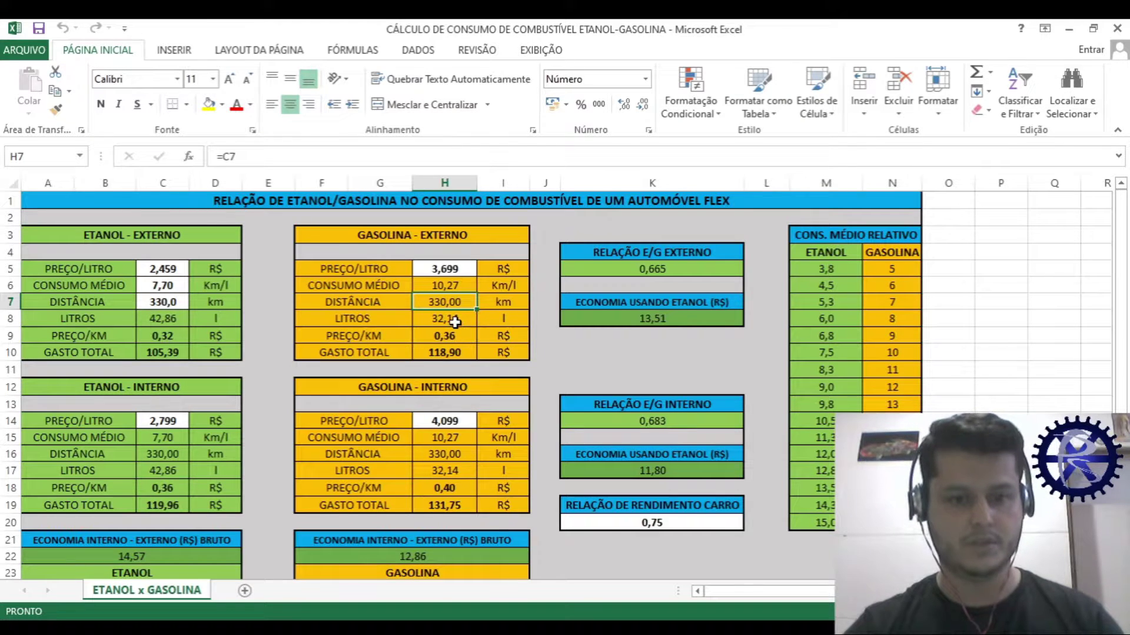
{"action": "left_click", "coordinate": [444, 349]}
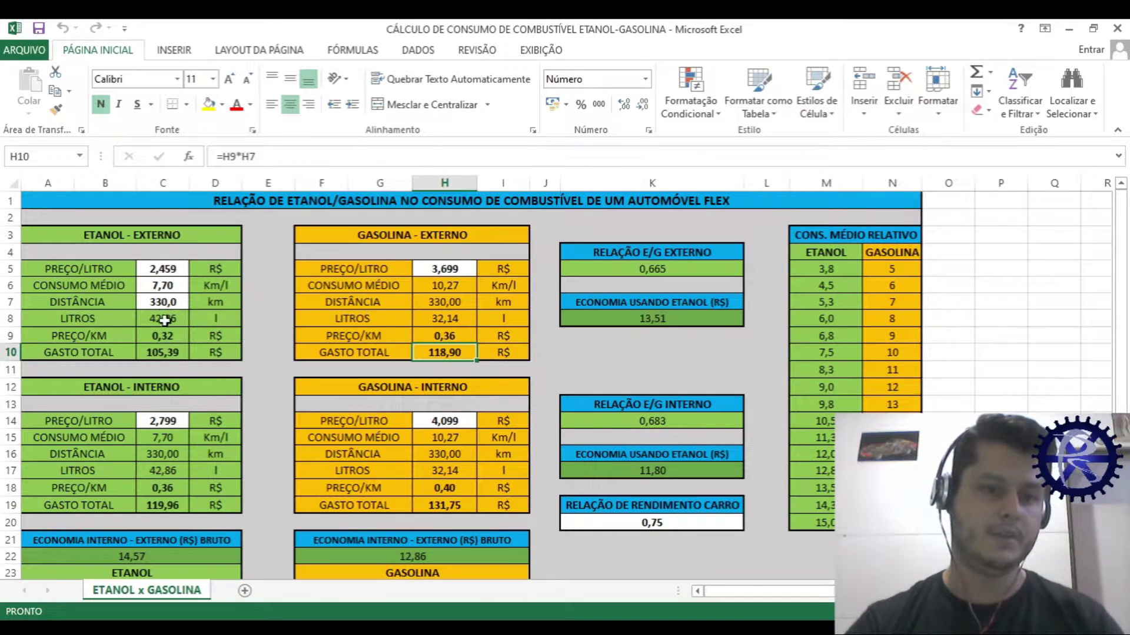
{"action": "left_click", "coordinate": [167, 302]}
{"action": "left_click", "coordinate": [178, 357]}
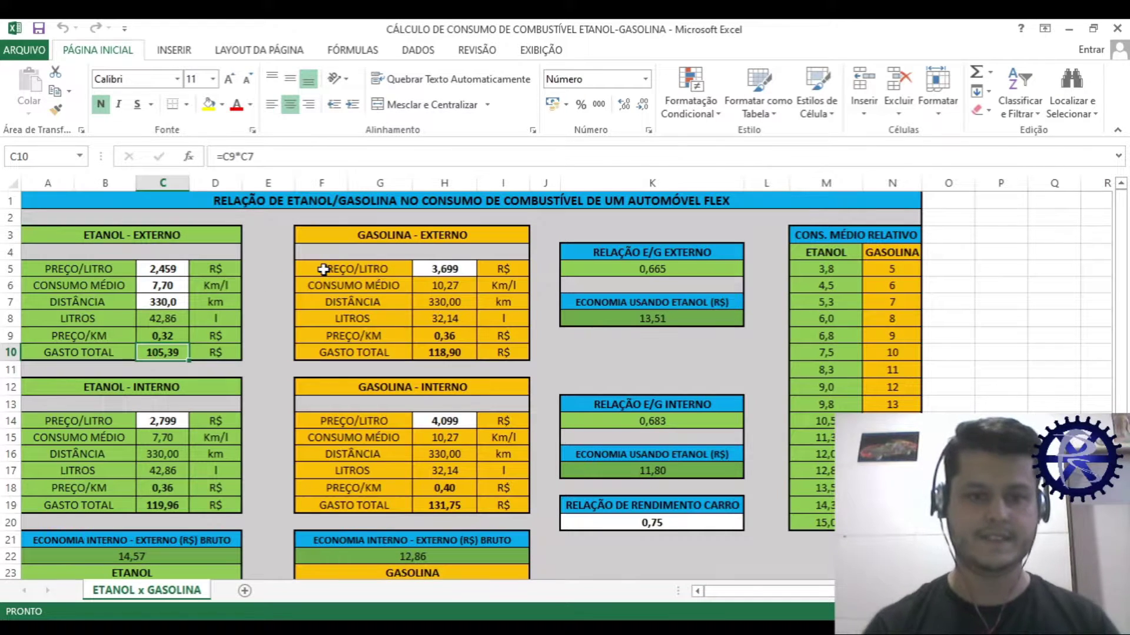
- Inspect the external E/G ratio and external ethanol savings formulas against both fuel prices
{"action": "left_click", "coordinate": [610, 269]}
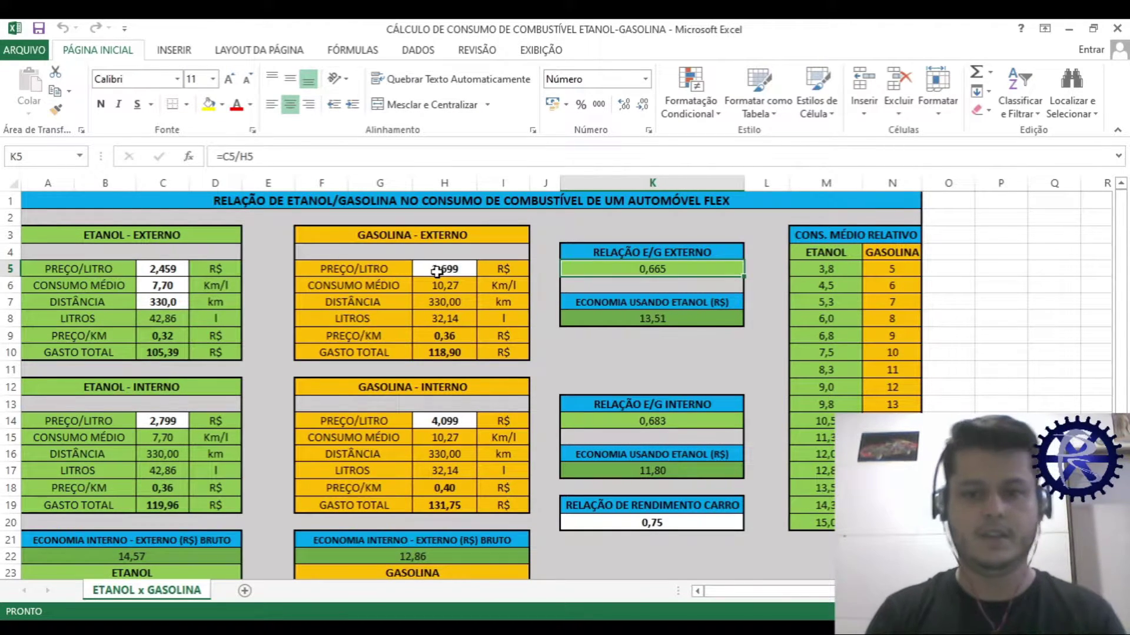
{"action": "left_click", "coordinate": [438, 271]}
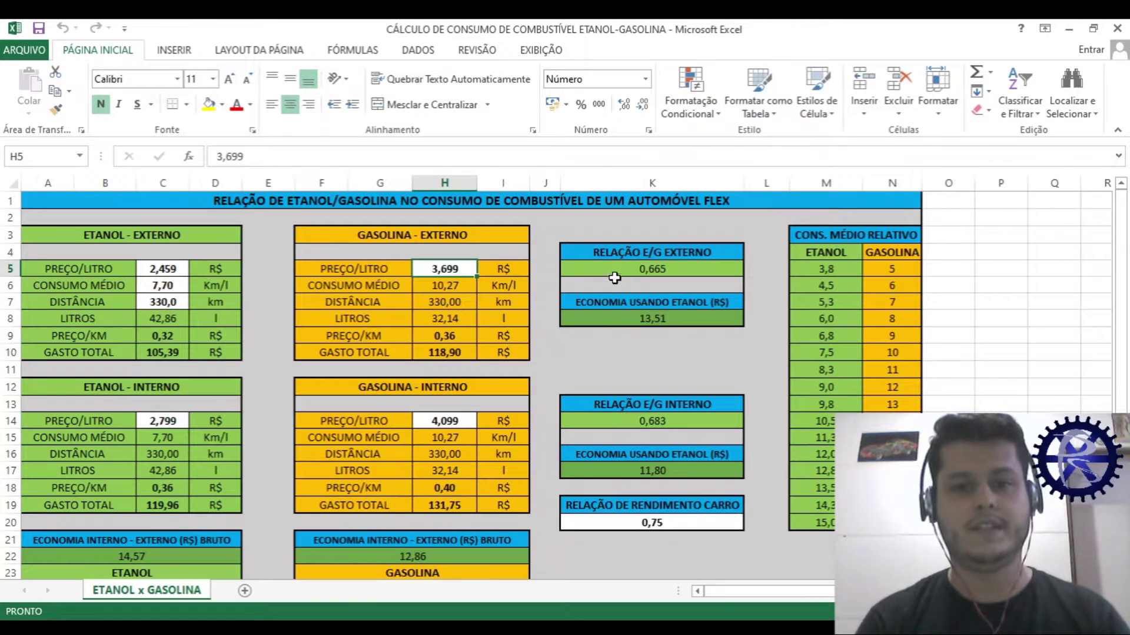
{"action": "left_click", "coordinate": [633, 270]}
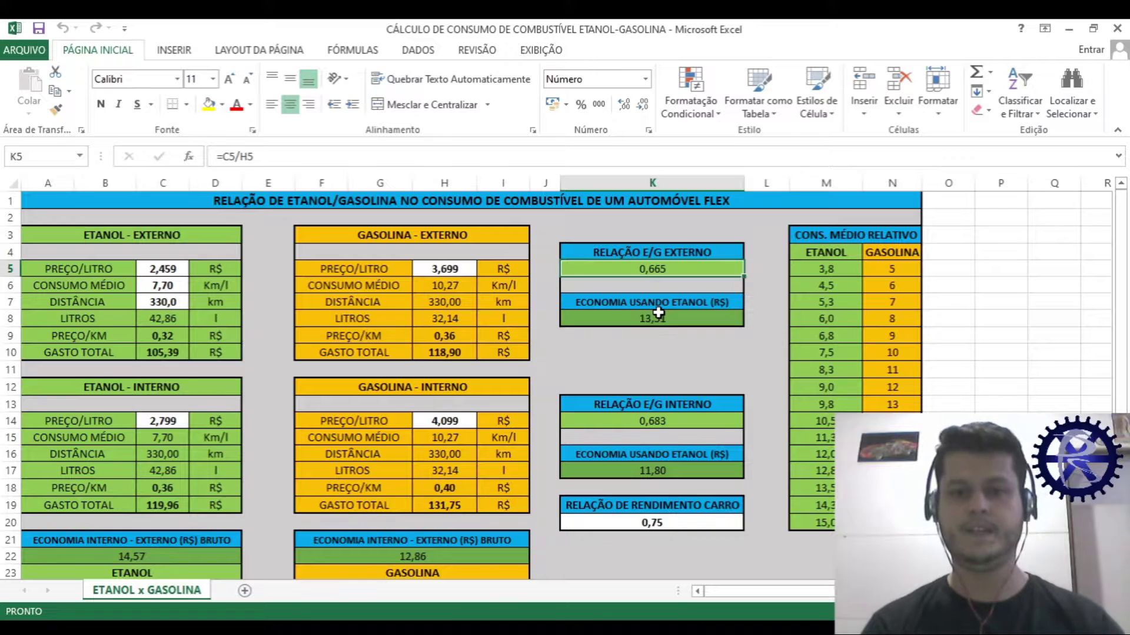
{"action": "left_click", "coordinate": [658, 317]}
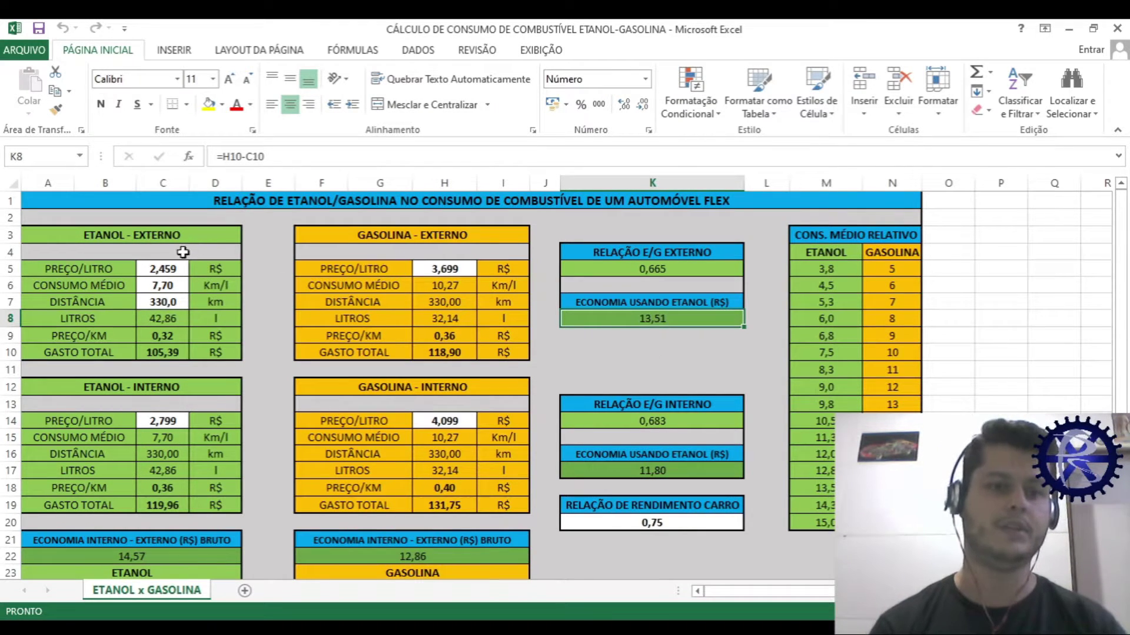
{"action": "left_click", "coordinate": [172, 268]}
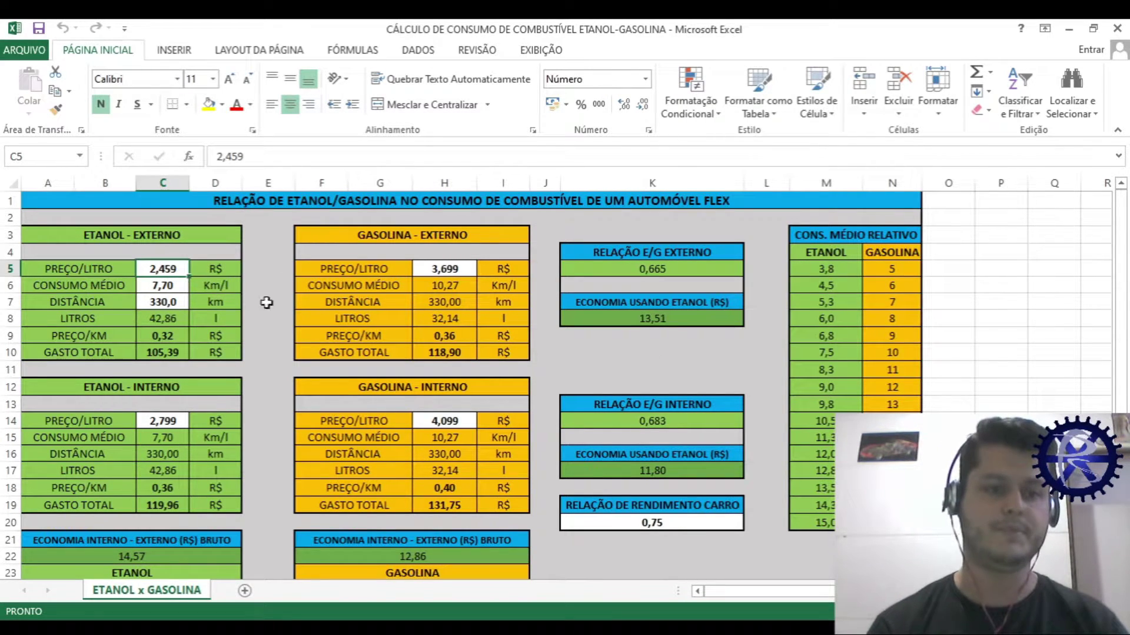
{"action": "left_click", "coordinate": [454, 274]}
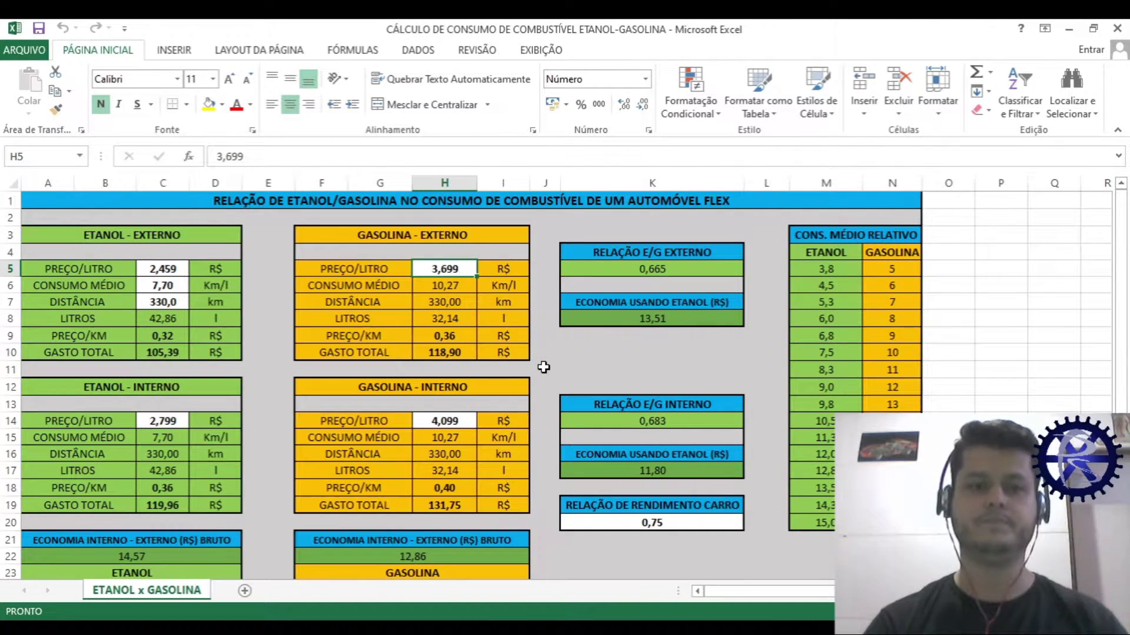
- Compare the ETANOL - EXTERNO and ETANOL - INTERNO tables' price per litre
{"action": "scroll", "coordinate": [523, 396], "scroll_direction": "down", "scroll_amount": 1}
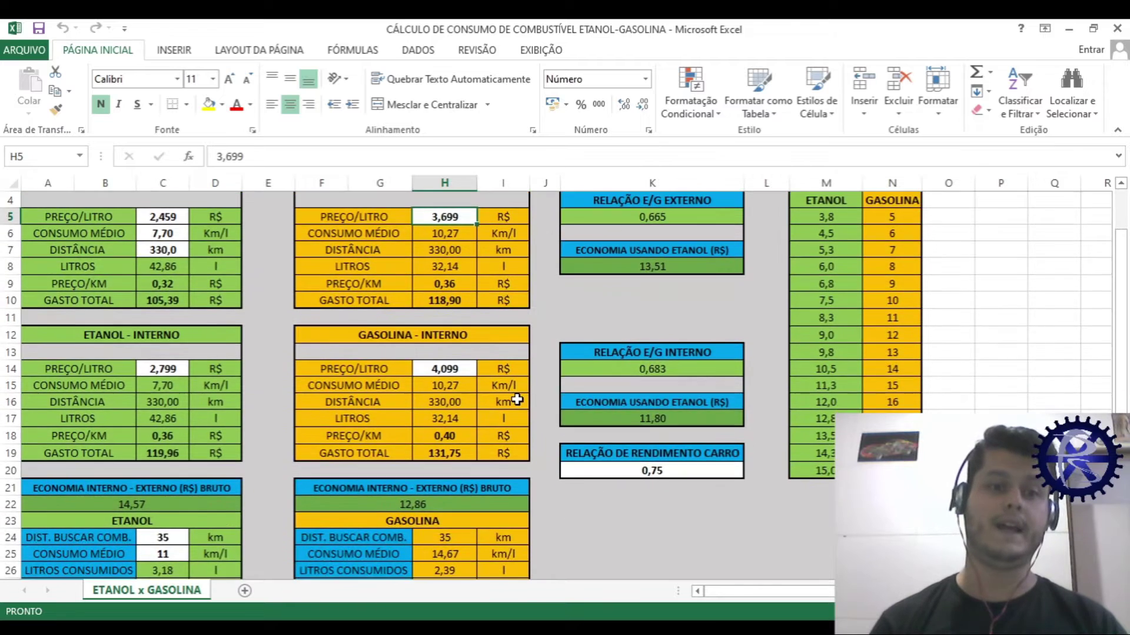
{"action": "scroll", "coordinate": [516, 398], "scroll_direction": "up", "scroll_amount": 1}
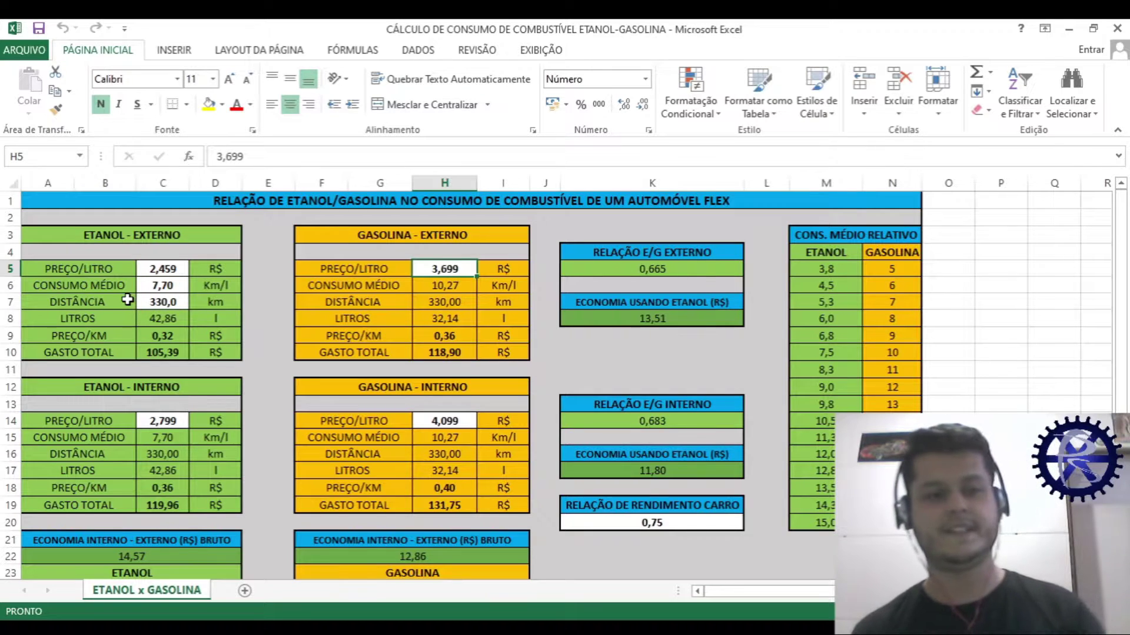
{"action": "left_click", "coordinate": [160, 238]}
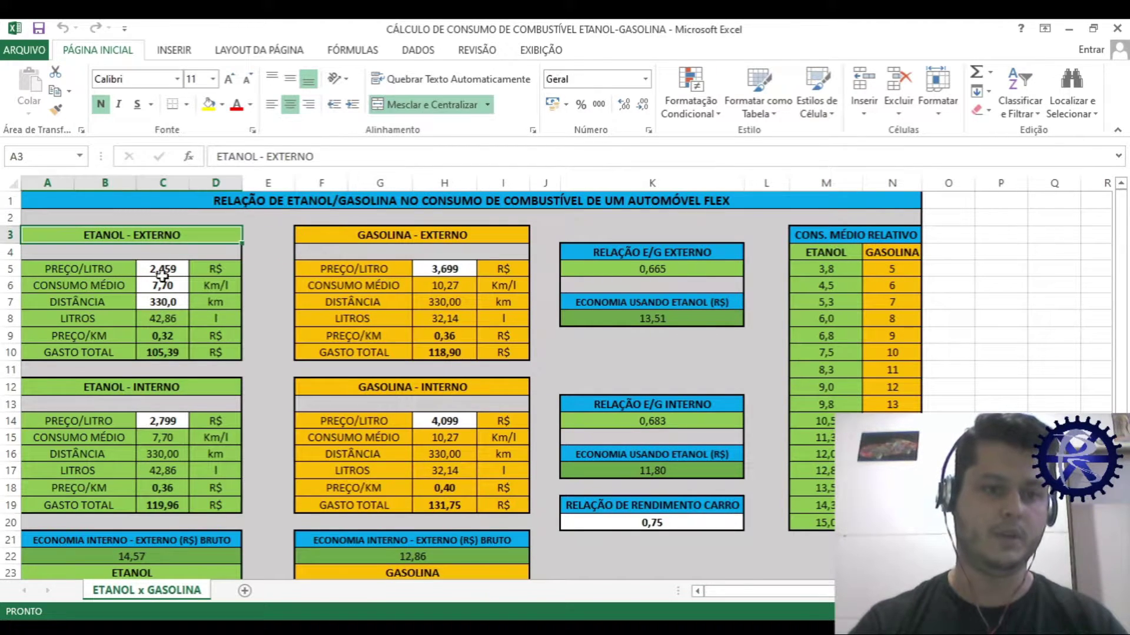
{"action": "left_click", "coordinate": [149, 390]}
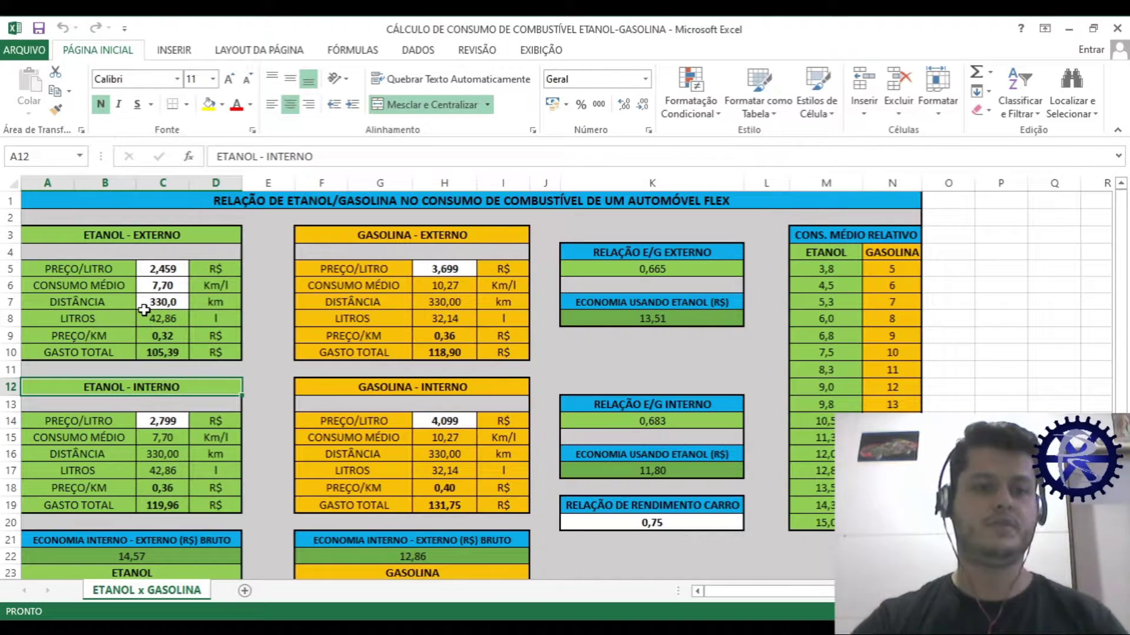
{"action": "scroll", "coordinate": [156, 385], "scroll_direction": "down", "scroll_amount": 1}
{"action": "scroll", "coordinate": [158, 383], "scroll_direction": "up", "scroll_amount": 1}
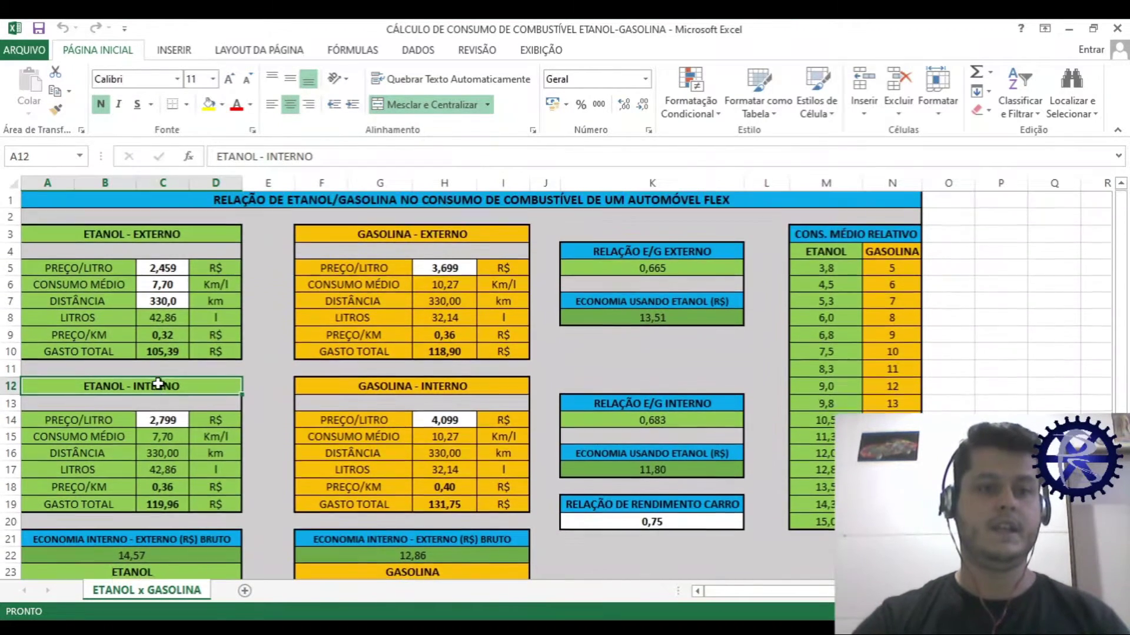
{"action": "left_click", "coordinate": [162, 268]}
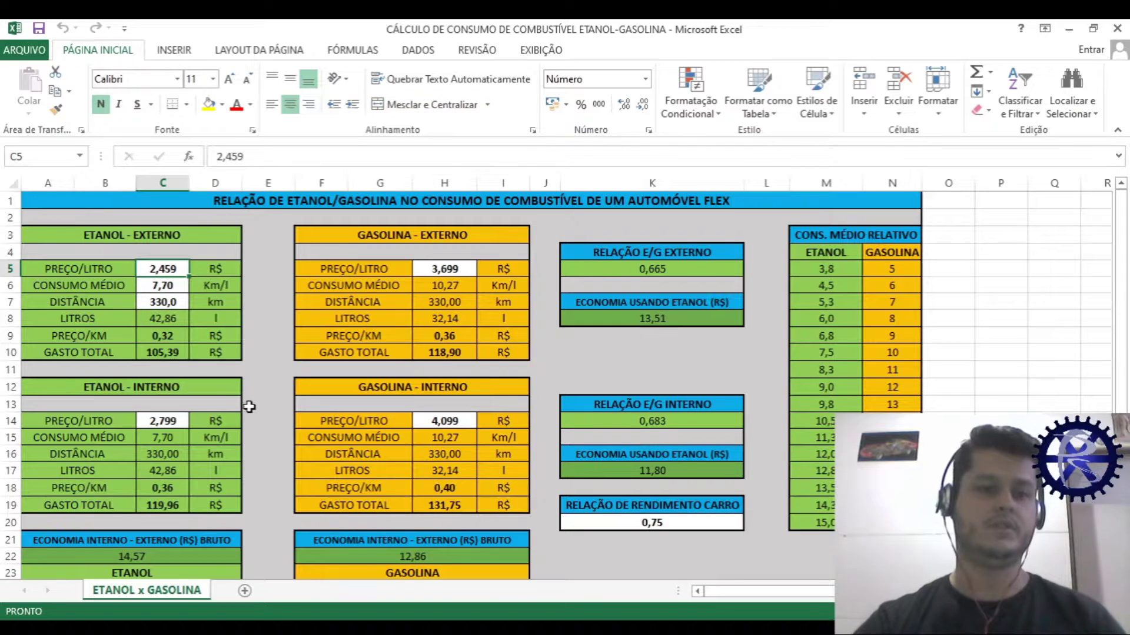
{"action": "left_click", "coordinate": [177, 419]}
- Inspect the internal cost-per-km, total spend and gross internal-minus-external savings formulas
{"action": "scroll", "coordinate": [303, 442], "scroll_direction": "down", "scroll_amount": 1}
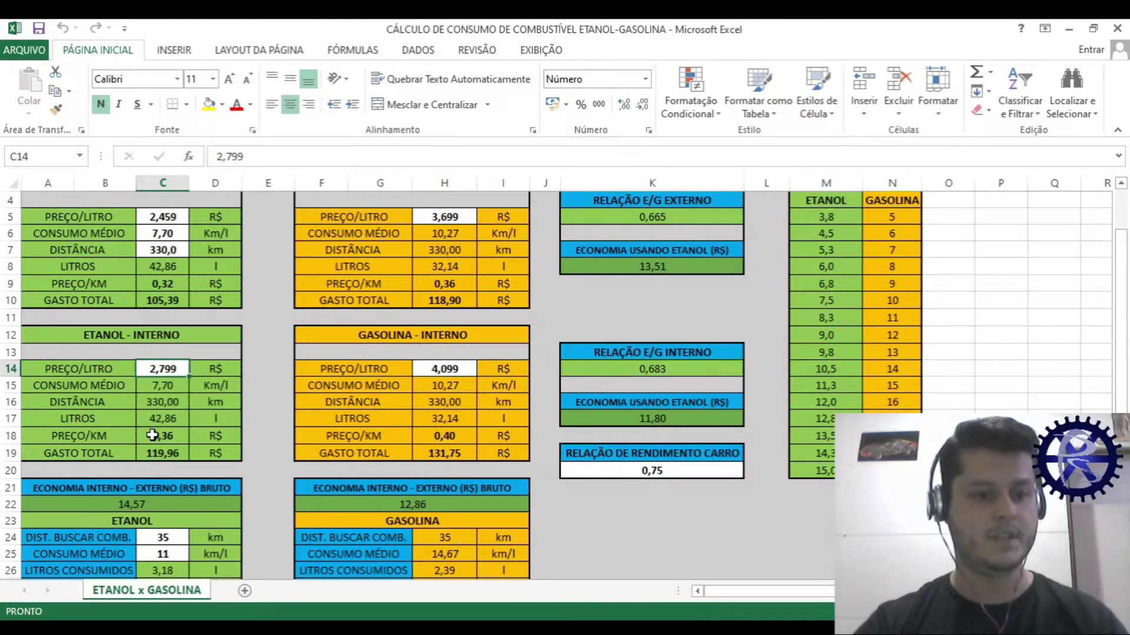
{"action": "left_click", "coordinate": [156, 435]}
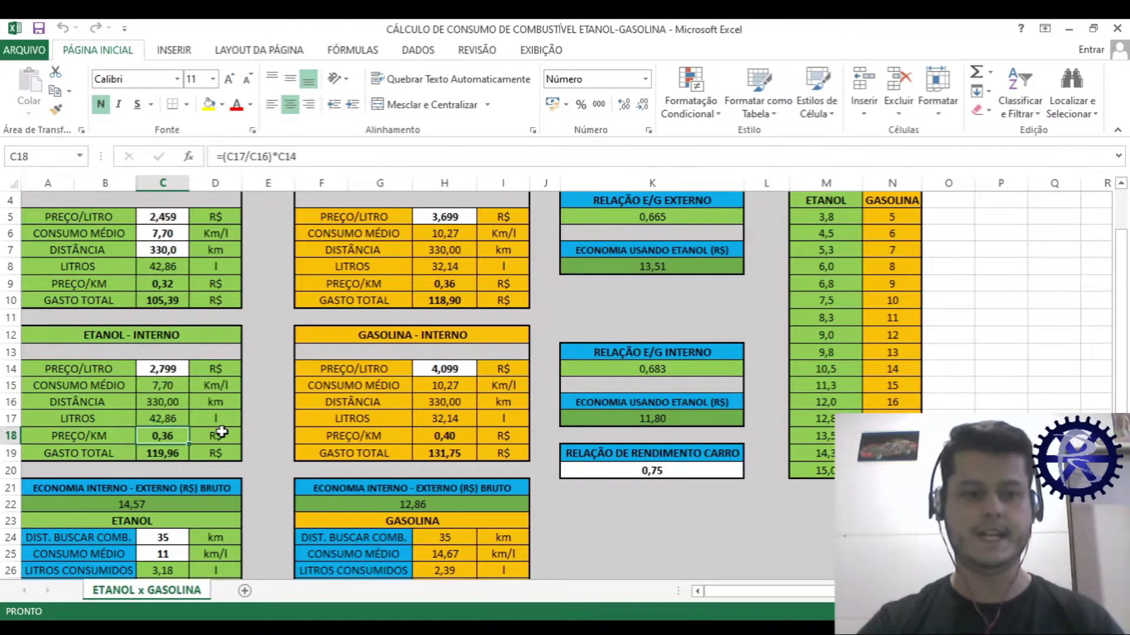
{"action": "left_click", "coordinate": [170, 453]}
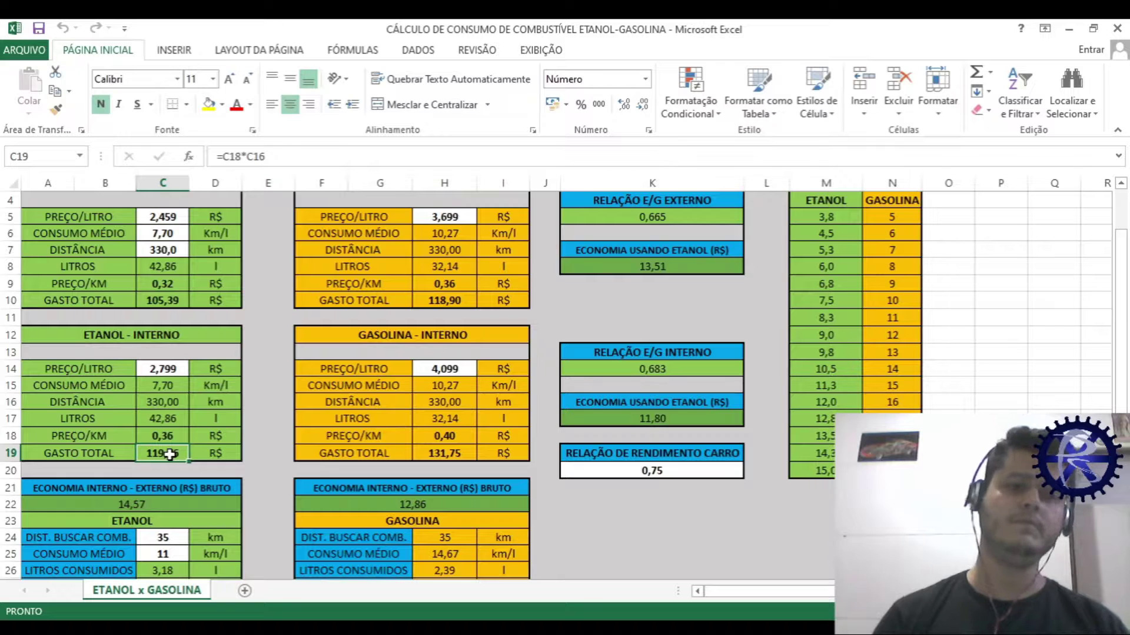
{"action": "scroll", "coordinate": [176, 447], "scroll_direction": "down", "scroll_amount": 1}
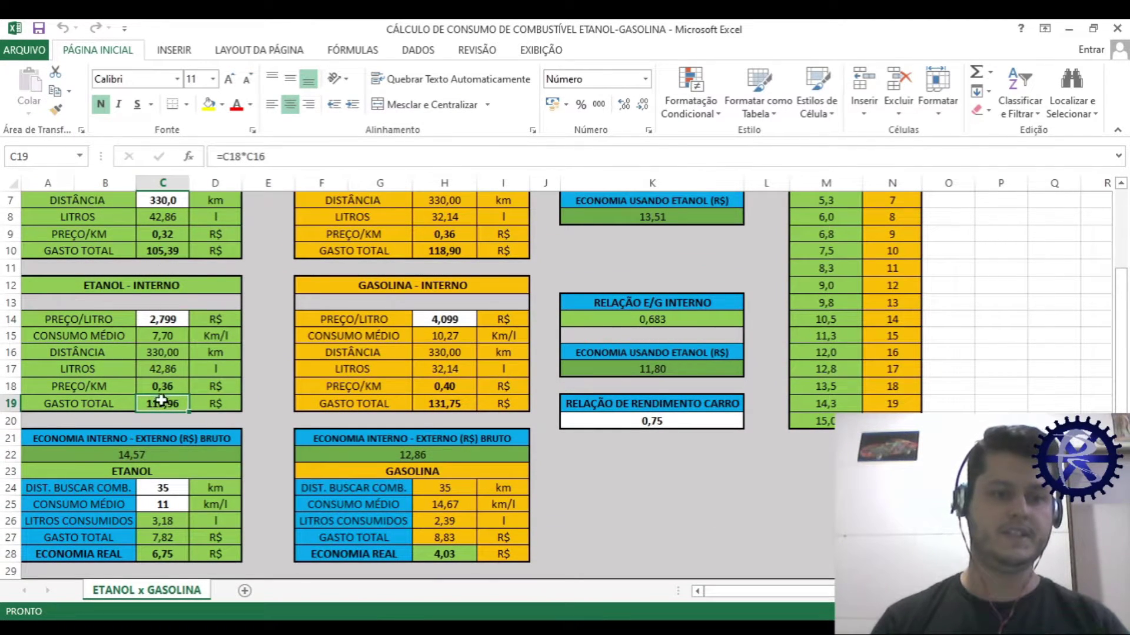
{"action": "left_click", "coordinate": [162, 250]}
{"action": "scroll", "coordinate": [219, 383], "scroll_direction": "down", "scroll_amount": 1}
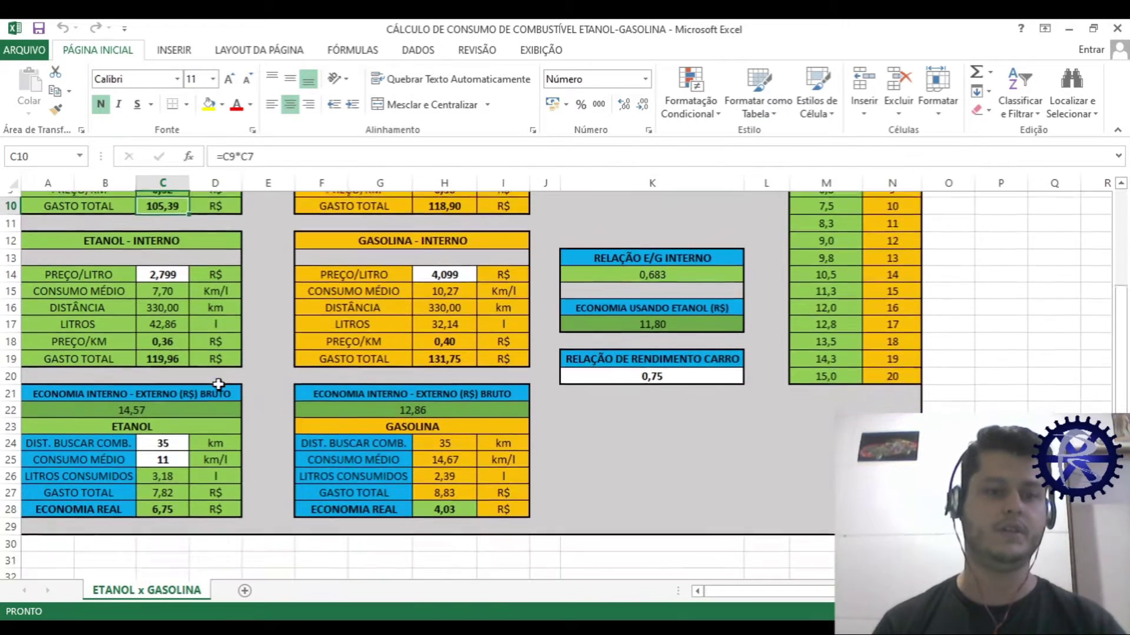
{"action": "left_click", "coordinate": [163, 406]}
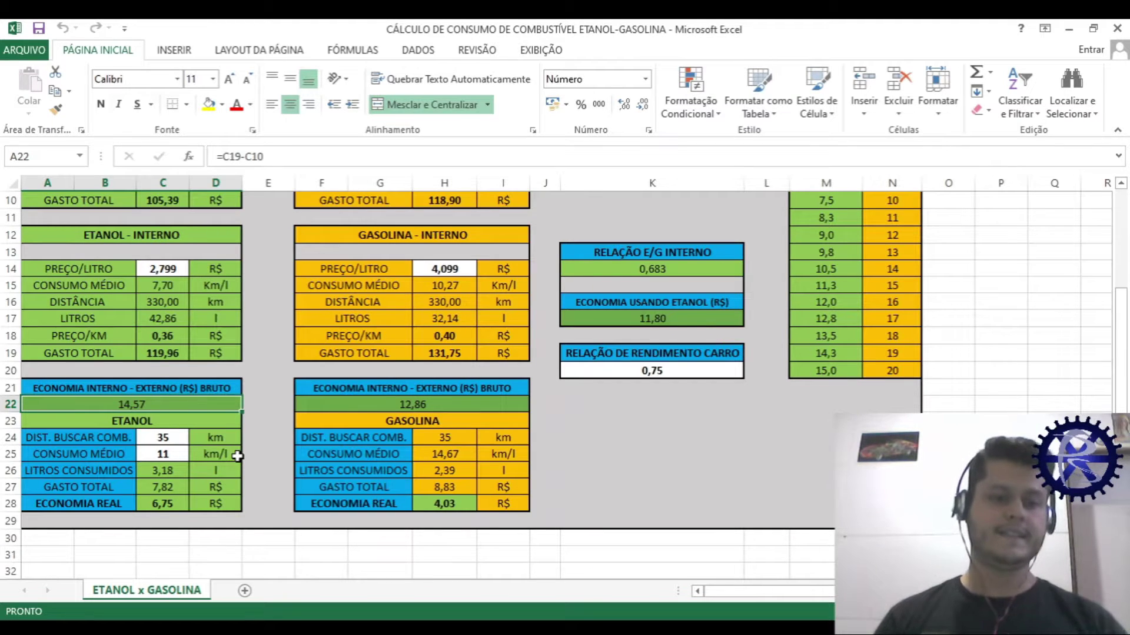
- Review the fuel-trip distance, consumption, litres, trip cost and real ethanol savings formulas
{"action": "left_click", "coordinate": [176, 436]}
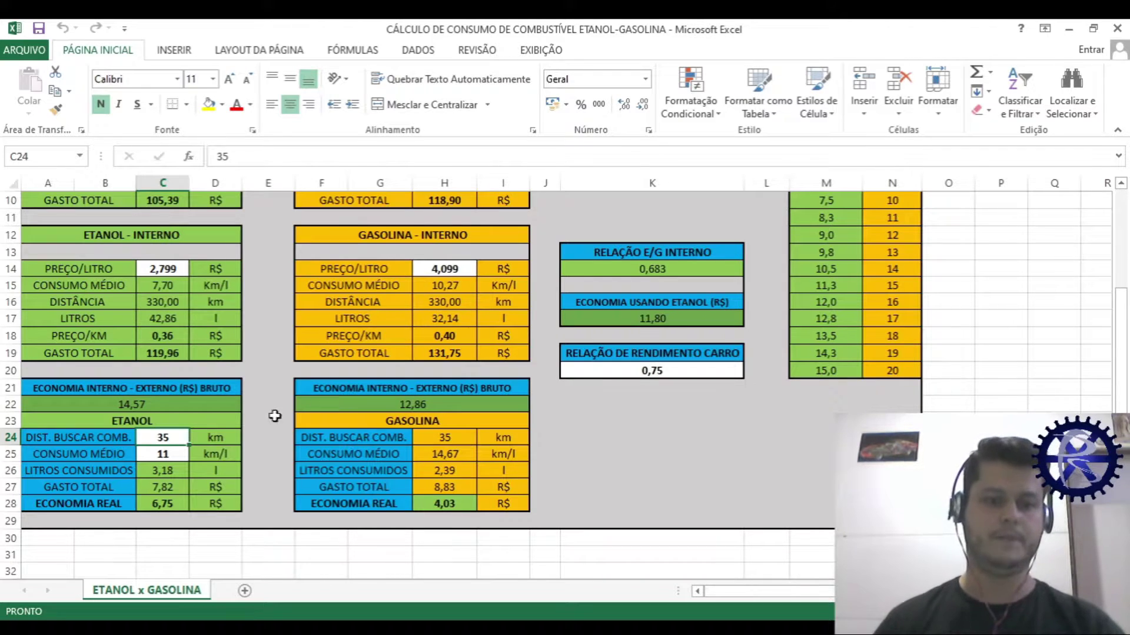
{"action": "left_click", "coordinate": [185, 458]}
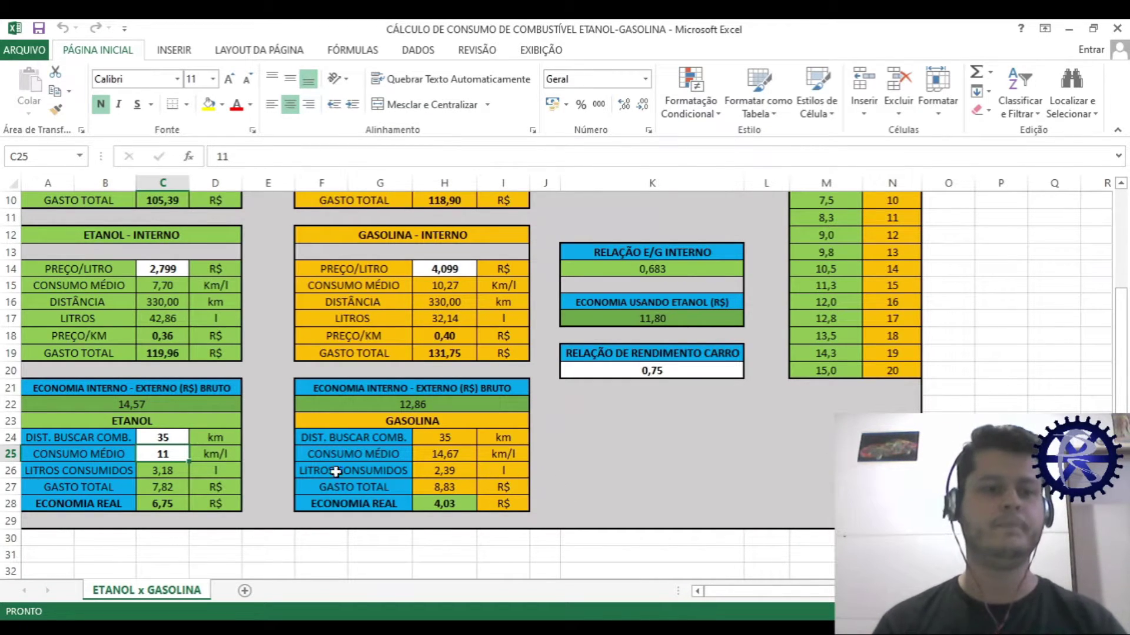
{"action": "left_click", "coordinate": [153, 467]}
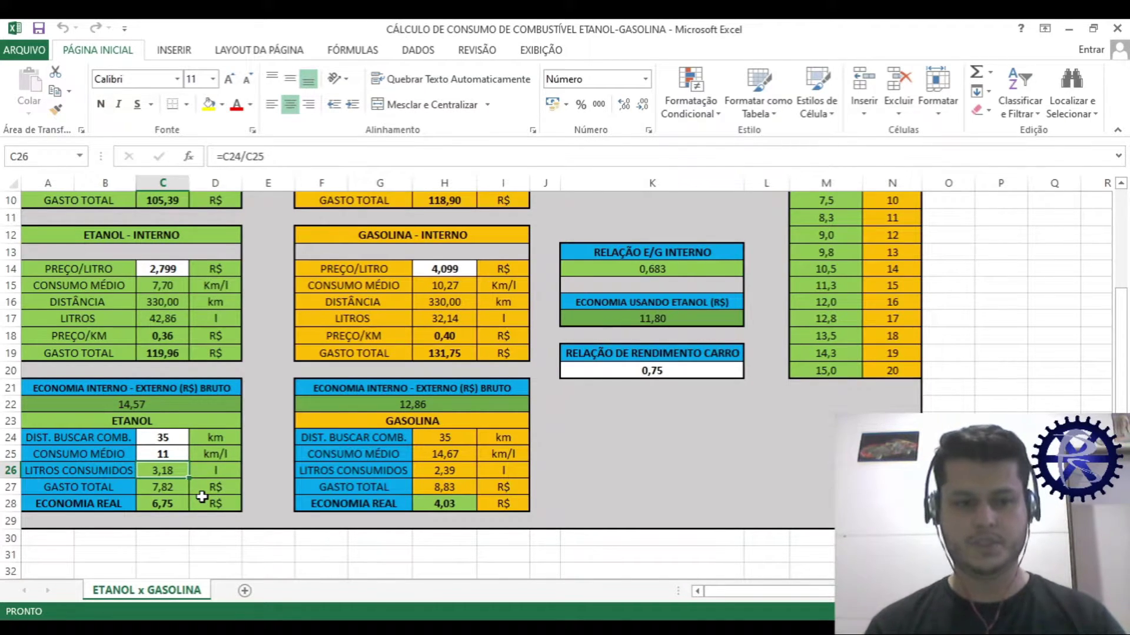
{"action": "left_click", "coordinate": [166, 488]}
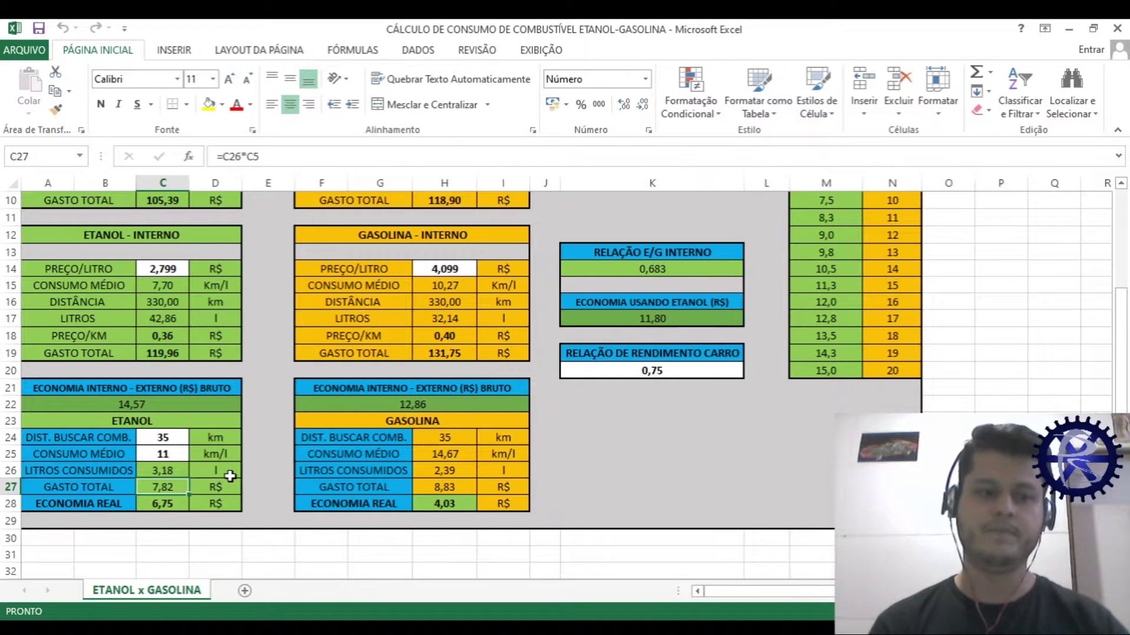
{"action": "left_click", "coordinate": [139, 408]}
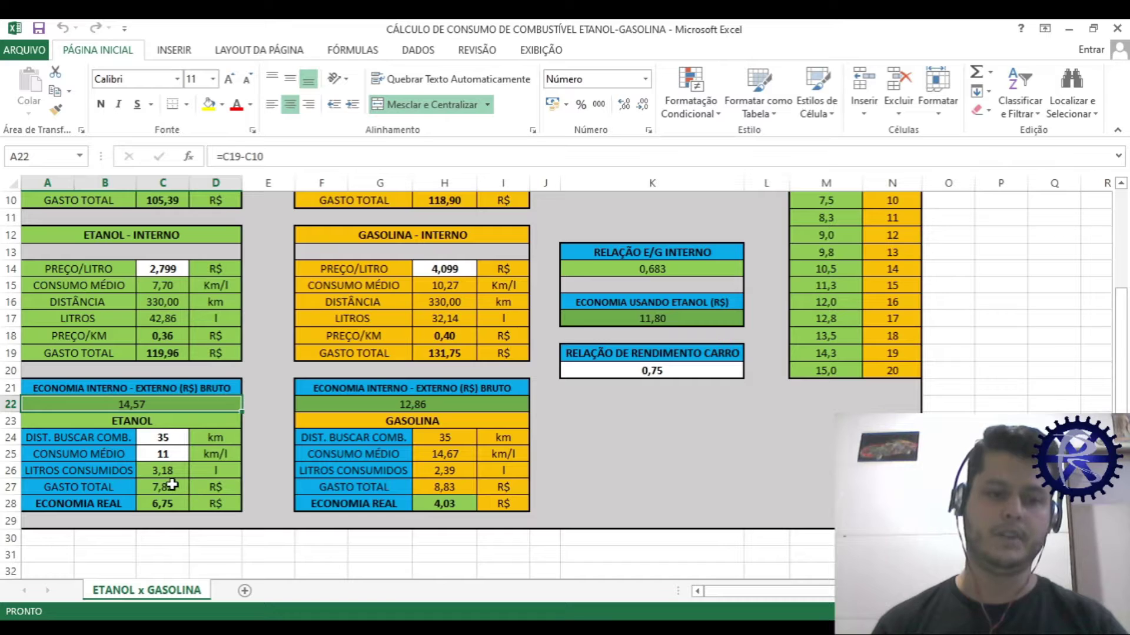
{"action": "left_click", "coordinate": [171, 487]}
{"action": "left_click", "coordinate": [179, 505]}
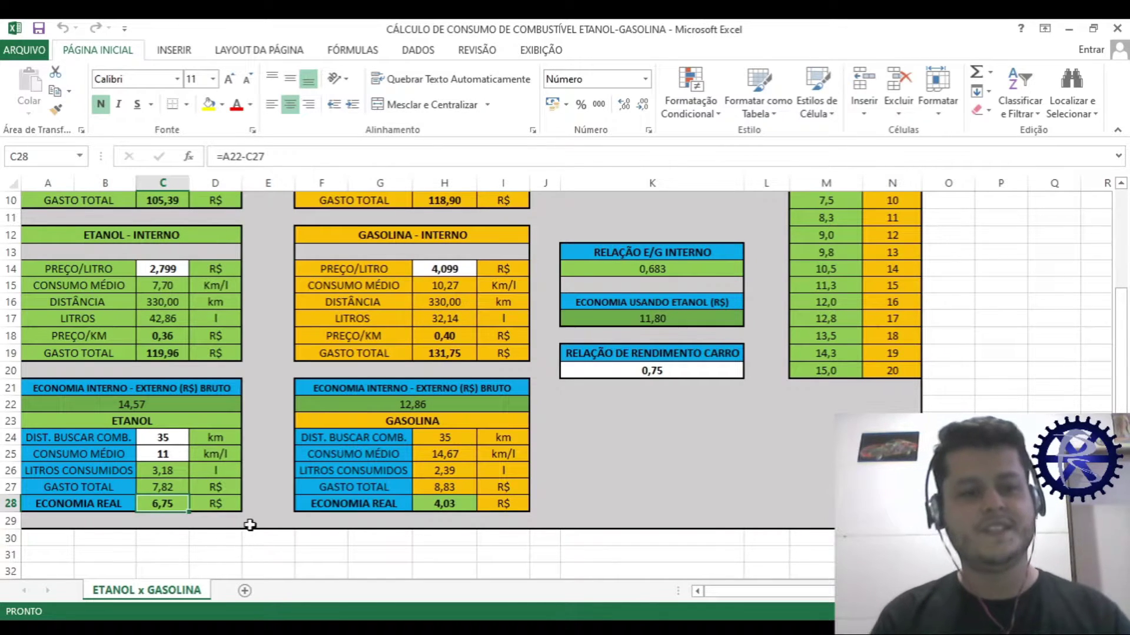
- Inspect the RELAÇÃO E/G INTERNO price ratio and internal ethanol savings formulas
{"action": "scroll", "coordinate": [567, 498], "scroll_direction": "up", "scroll_amount": 2}
{"action": "scroll", "coordinate": [570, 500], "scroll_direction": "up", "scroll_amount": 1}
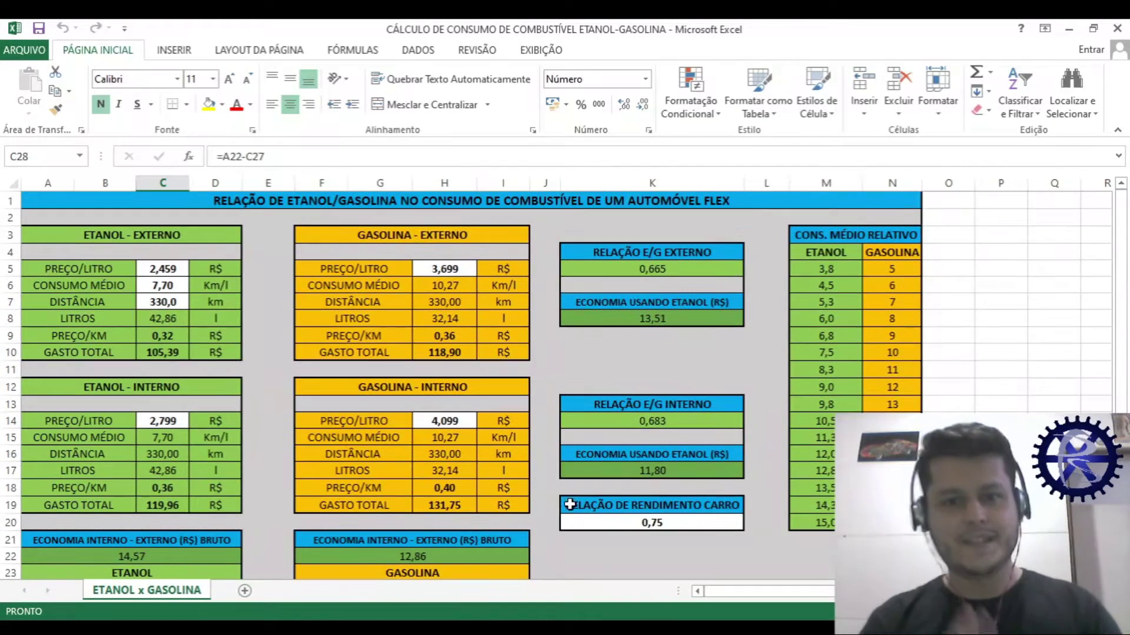
{"action": "scroll", "coordinate": [707, 475], "scroll_direction": "down", "scroll_amount": 1}
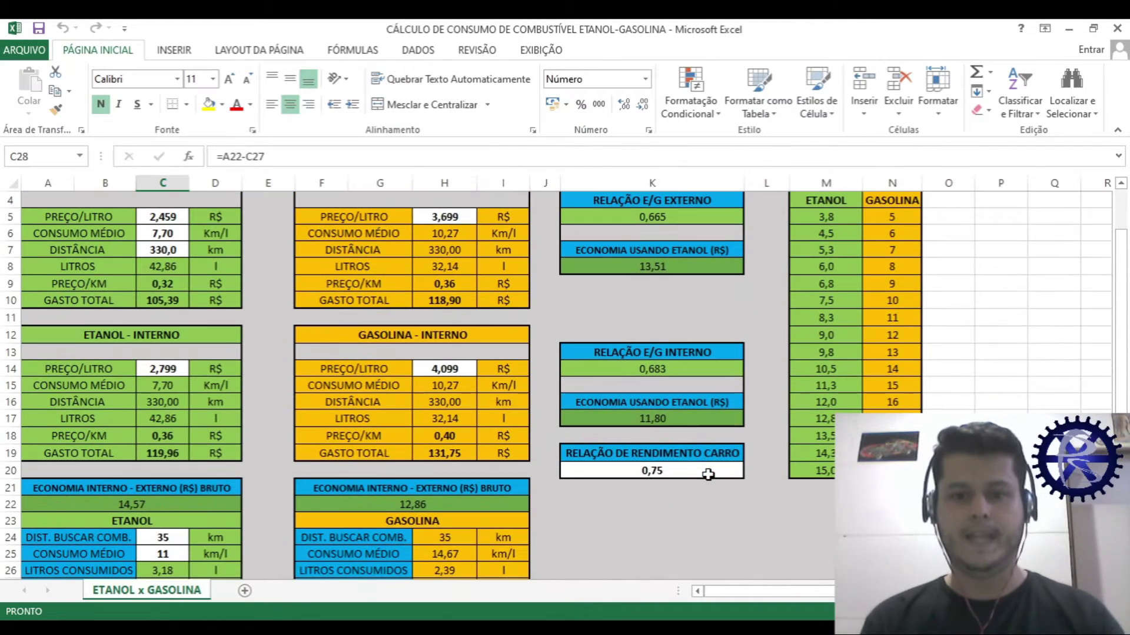
{"action": "left_click", "coordinate": [661, 351]}
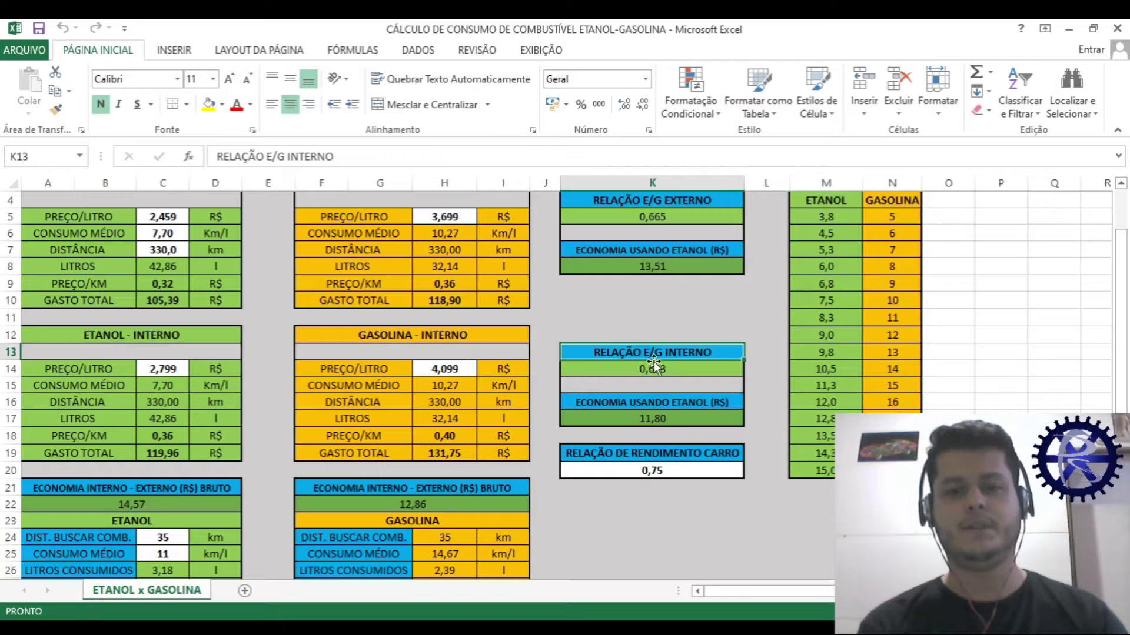
{"action": "scroll", "coordinate": [654, 353], "scroll_direction": "up", "scroll_amount": 1}
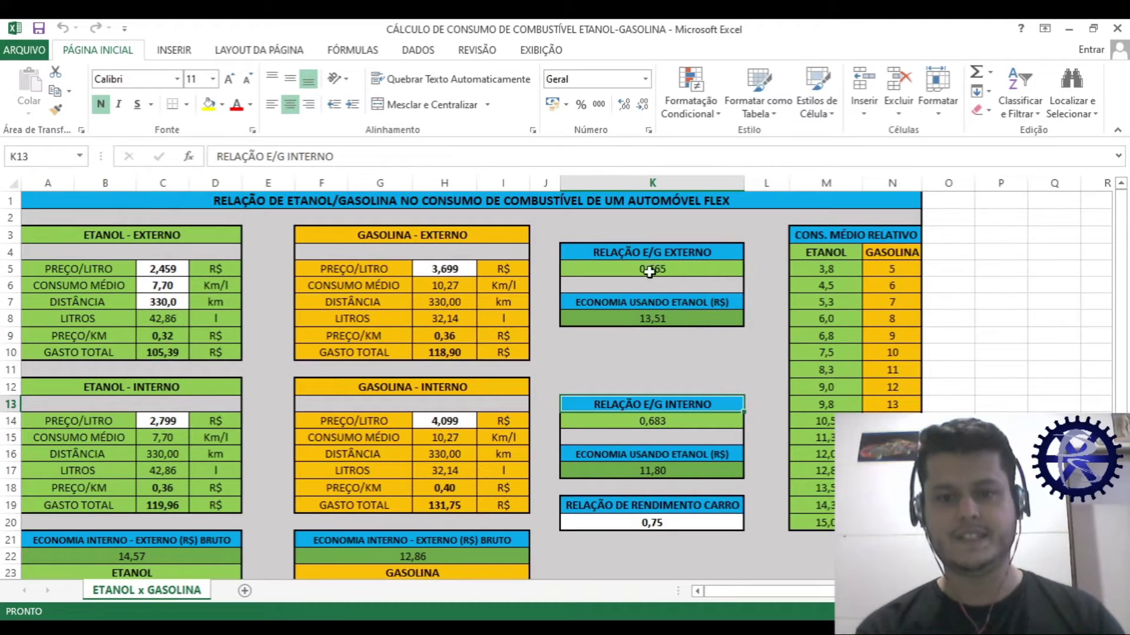
{"action": "scroll", "coordinate": [664, 355], "scroll_direction": "down", "scroll_amount": 1}
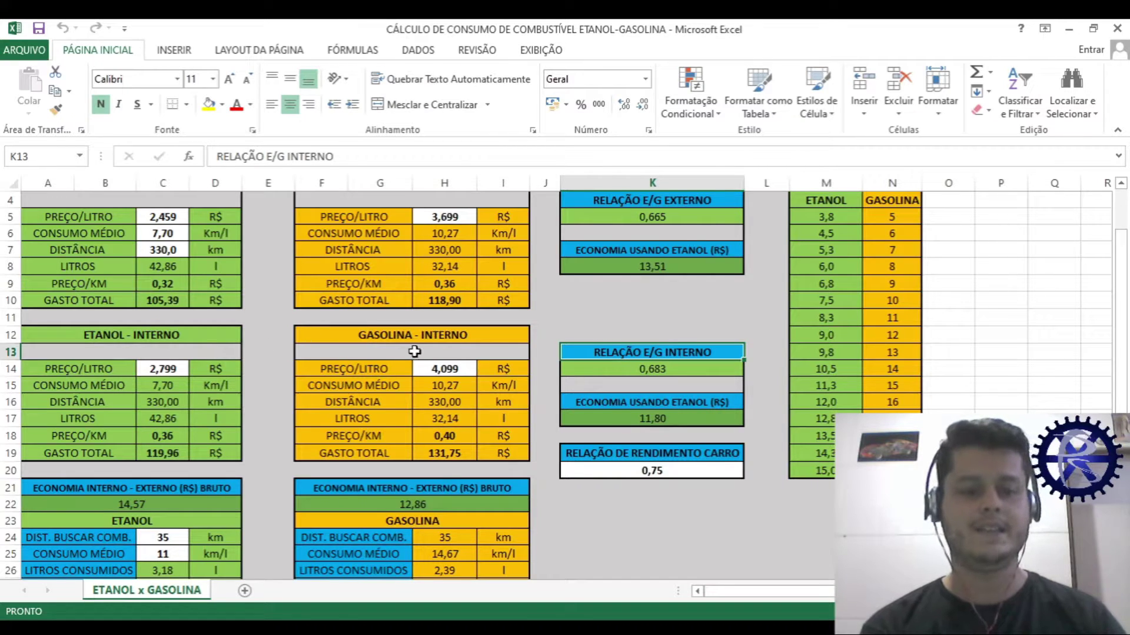
{"action": "left_click", "coordinate": [665, 373]}
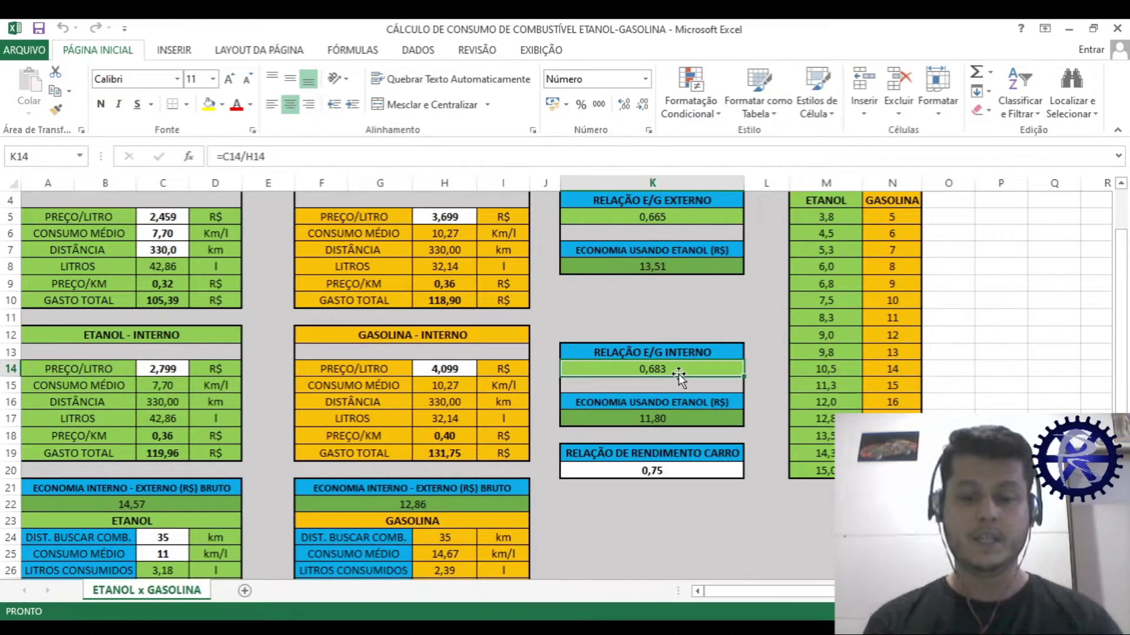
{"action": "left_click", "coordinate": [674, 422]}
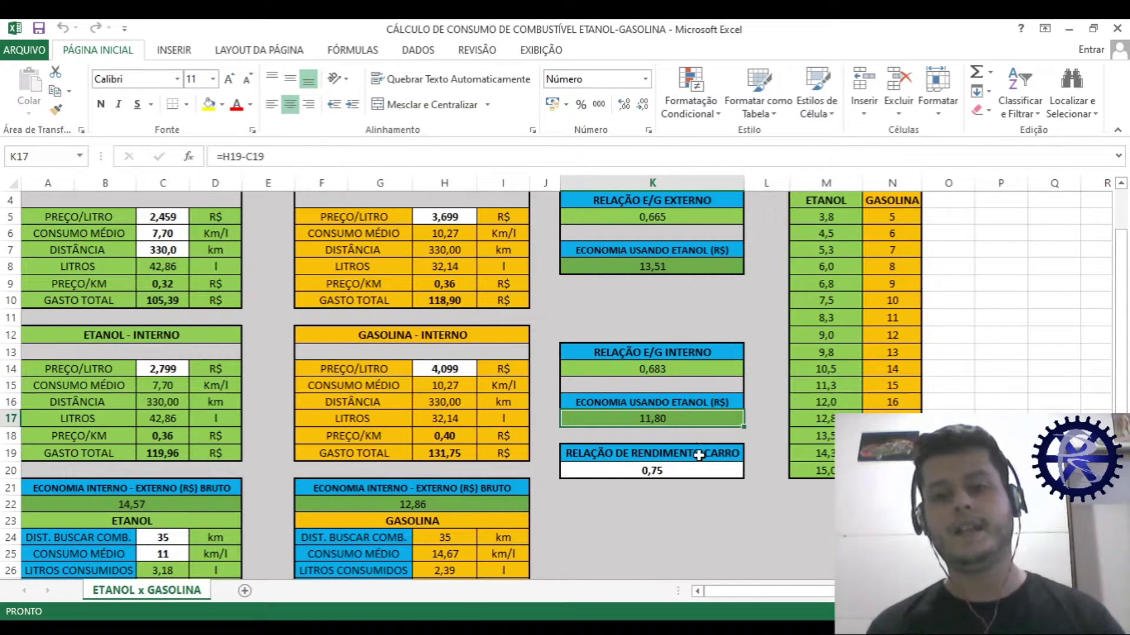
- Test the car performance ratio in K20 at 0,7, then undo back to 0,75
{"action": "left_click", "coordinate": [693, 471]}
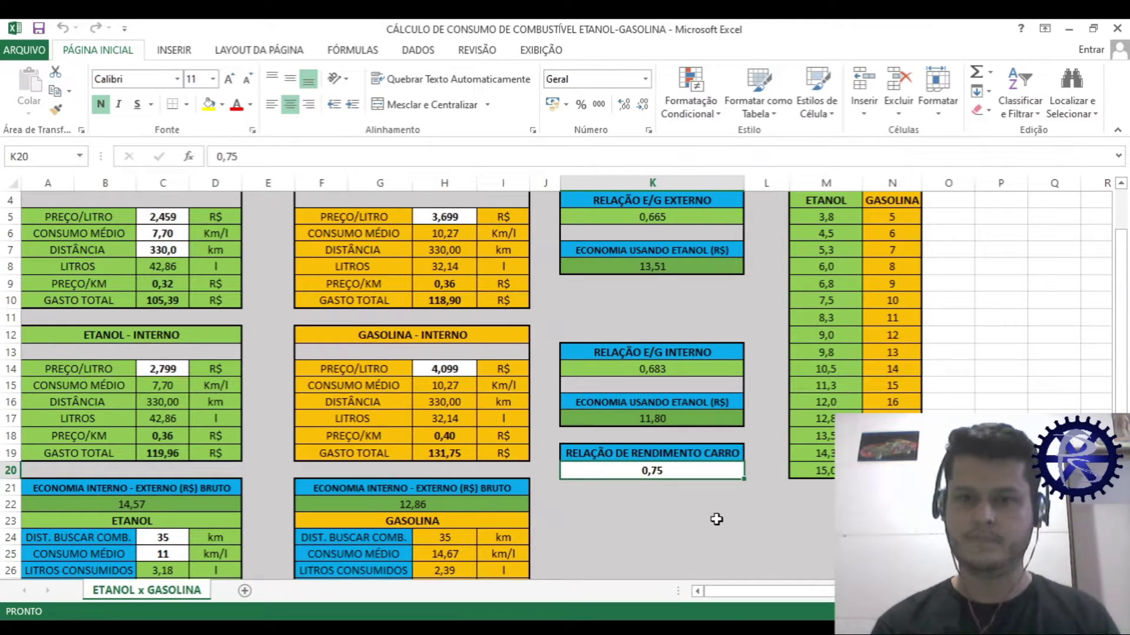
{"action": "left_click", "coordinate": [717, 519]}
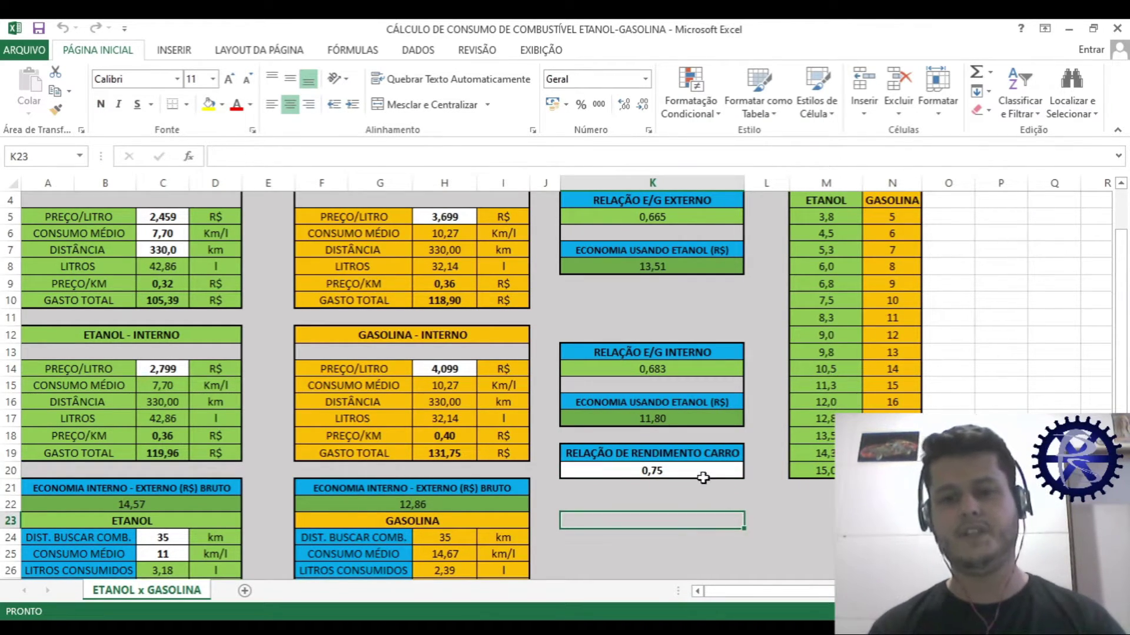
{"action": "left_click", "coordinate": [701, 472]}
{"action": "left_click", "coordinate": [717, 506]}
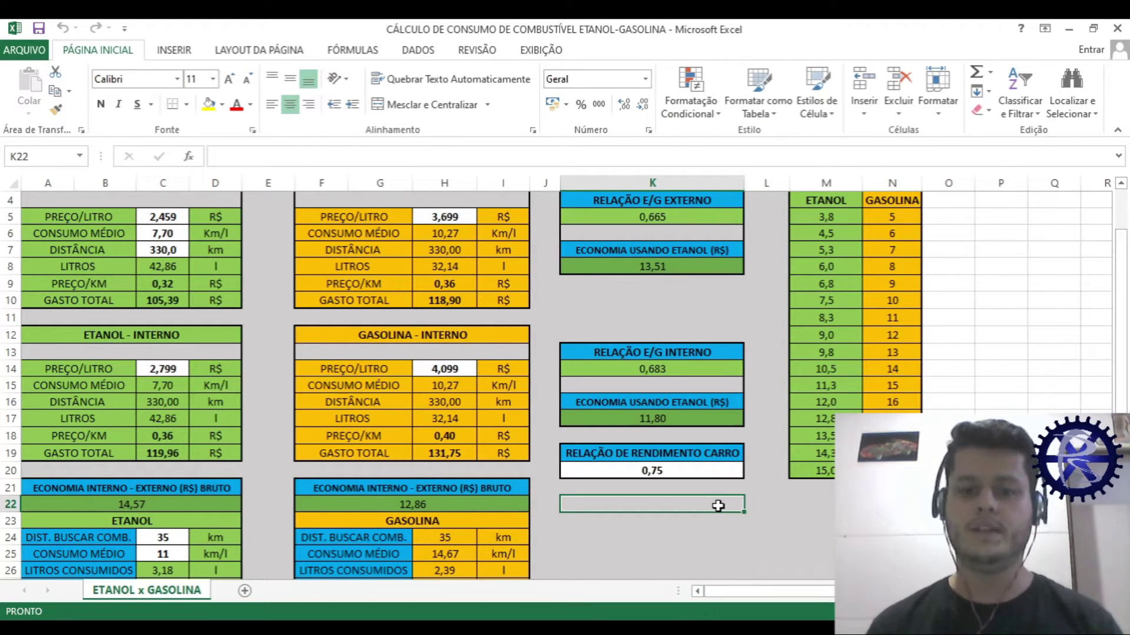
{"action": "left_click", "coordinate": [705, 474]}
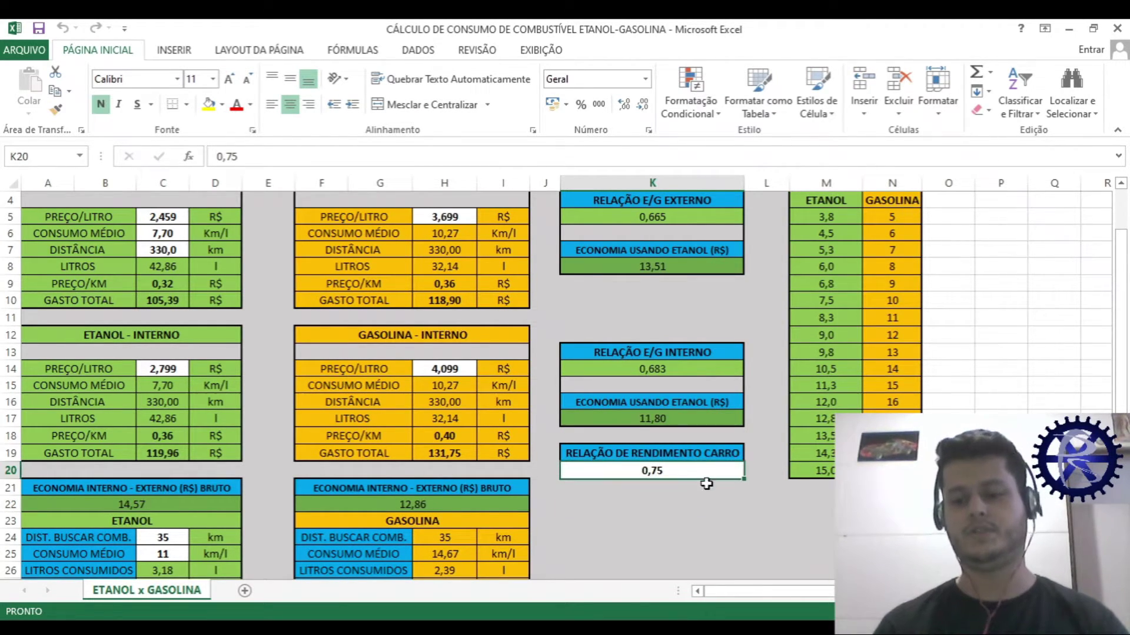
{"action": "type", "text": "0,7"}
{"action": "key", "text": "Return"}
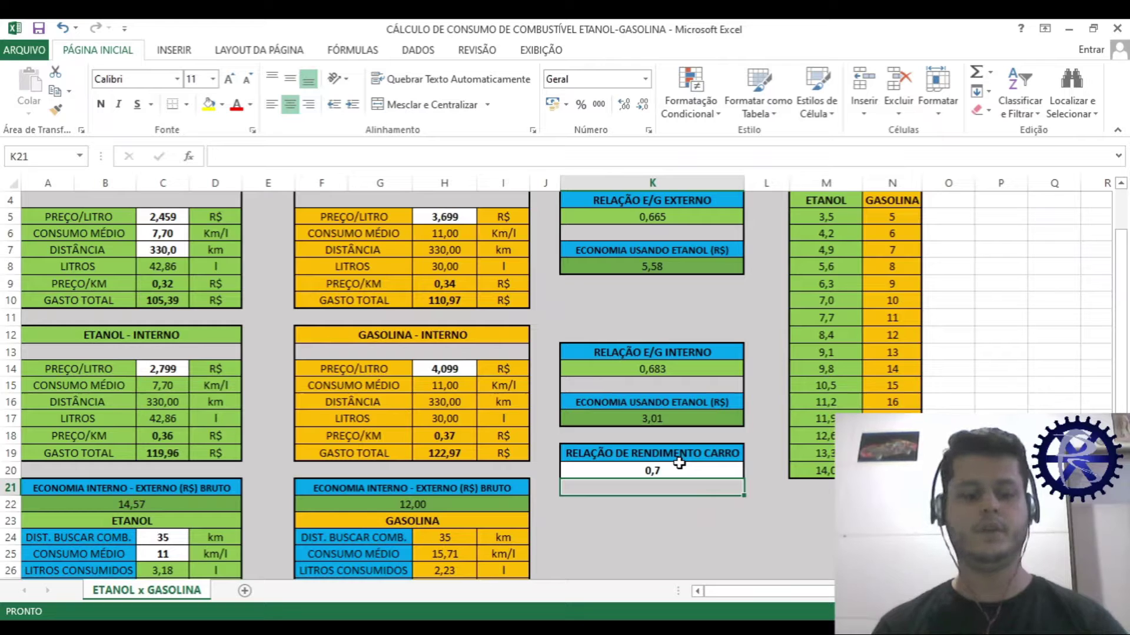
{"action": "key", "text": "ctrl+z"}
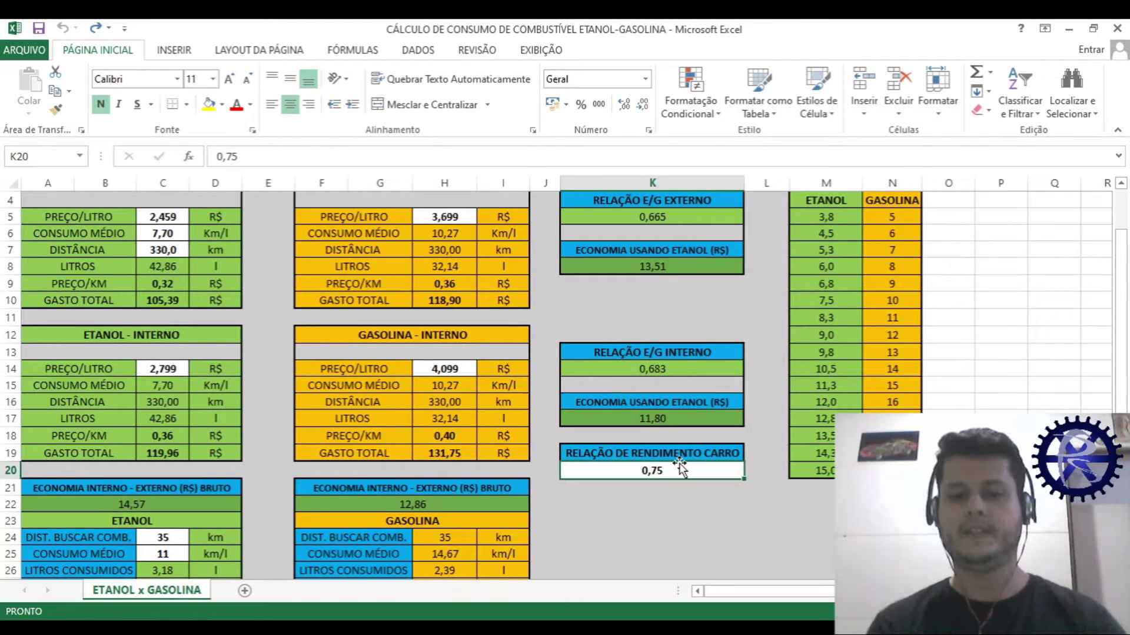
- Step through the relative consumption table values from N6 to N12 and the M12 ethanol formula
{"action": "scroll", "coordinate": [709, 516], "scroll_direction": "up", "scroll_amount": 1}
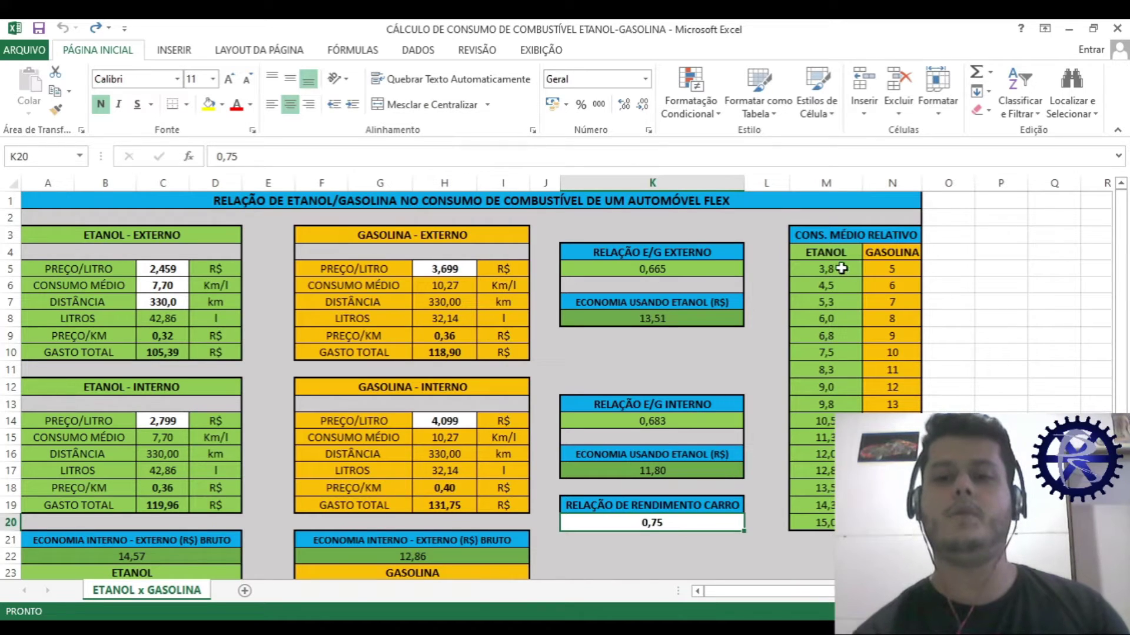
{"action": "left_click_drag", "start_coordinate": [842, 269], "coordinate": [891, 269]}
{"action": "left_click", "coordinate": [882, 285]}
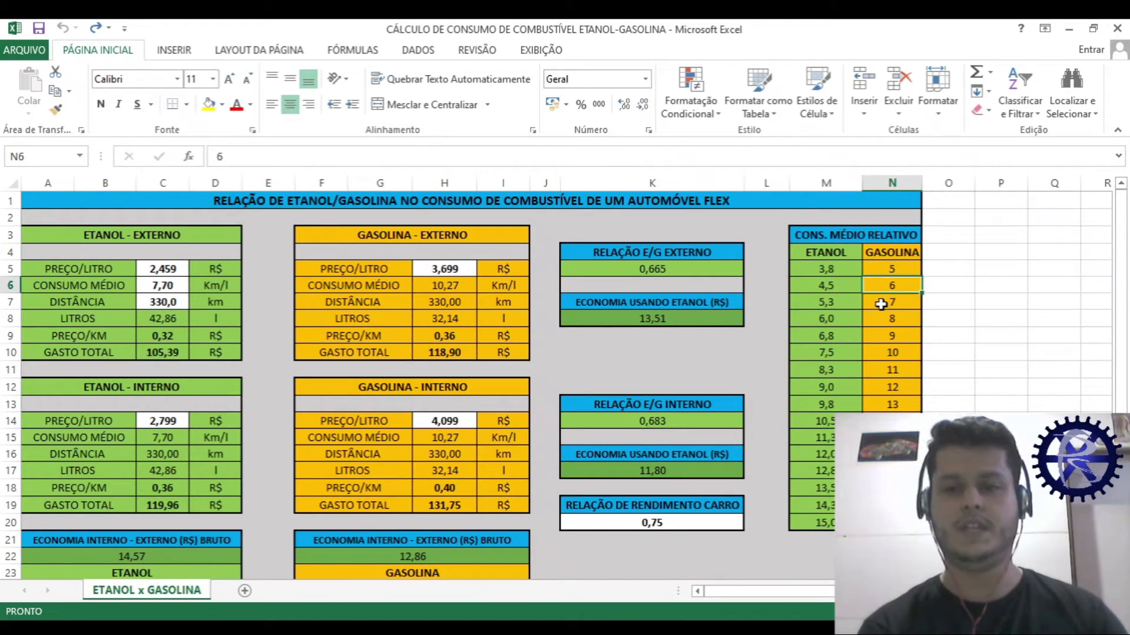
{"action": "left_click", "coordinate": [880, 304]}
{"action": "left_click", "coordinate": [879, 321]}
{"action": "left_click", "coordinate": [880, 336]}
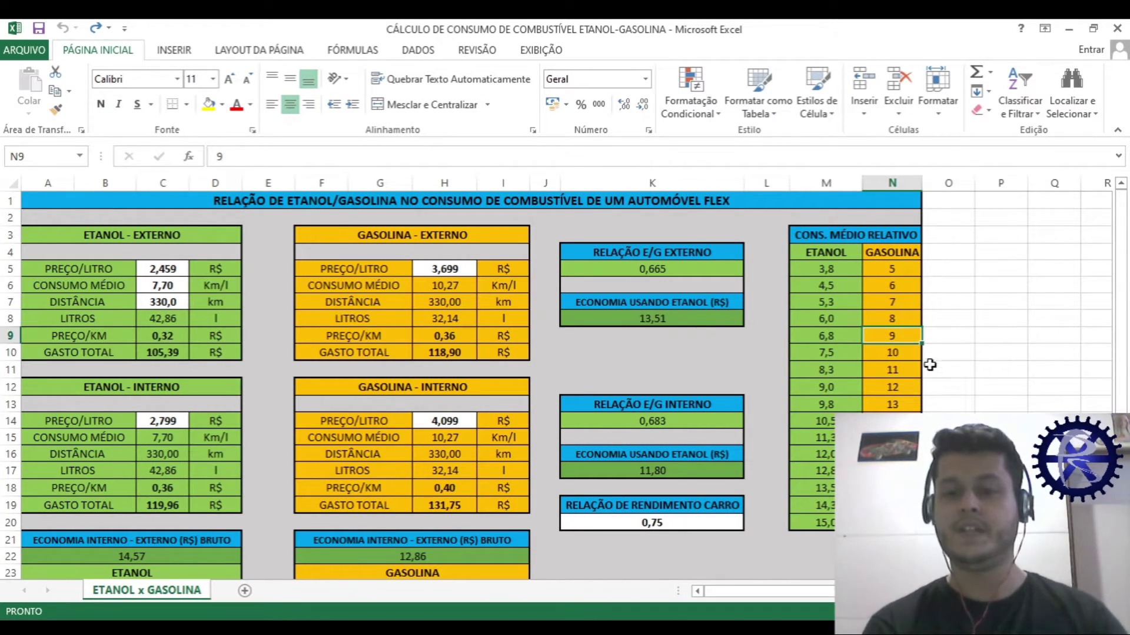
{"action": "left_click", "coordinate": [906, 353]}
{"action": "left_click", "coordinate": [905, 370]}
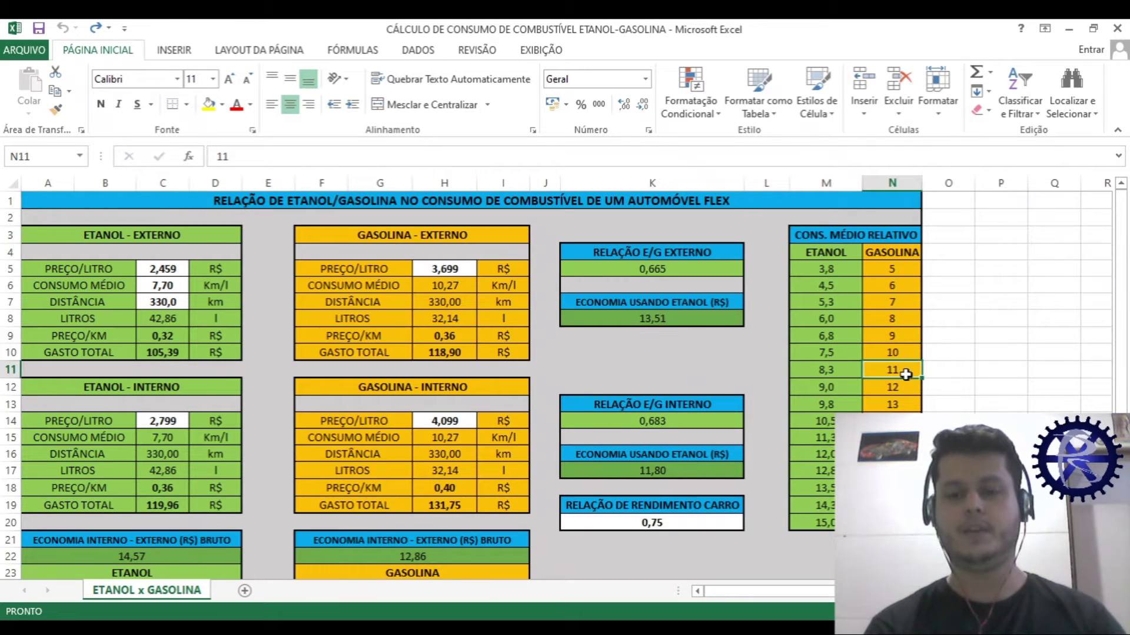
{"action": "left_click", "coordinate": [905, 386]}
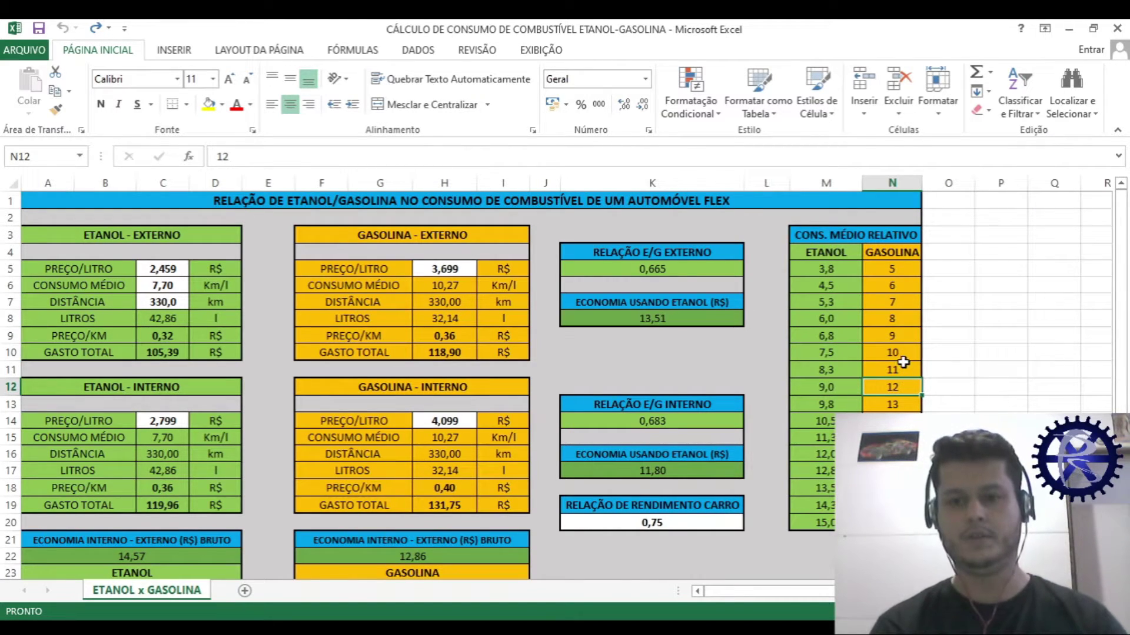
{"action": "left_click", "coordinate": [832, 386]}
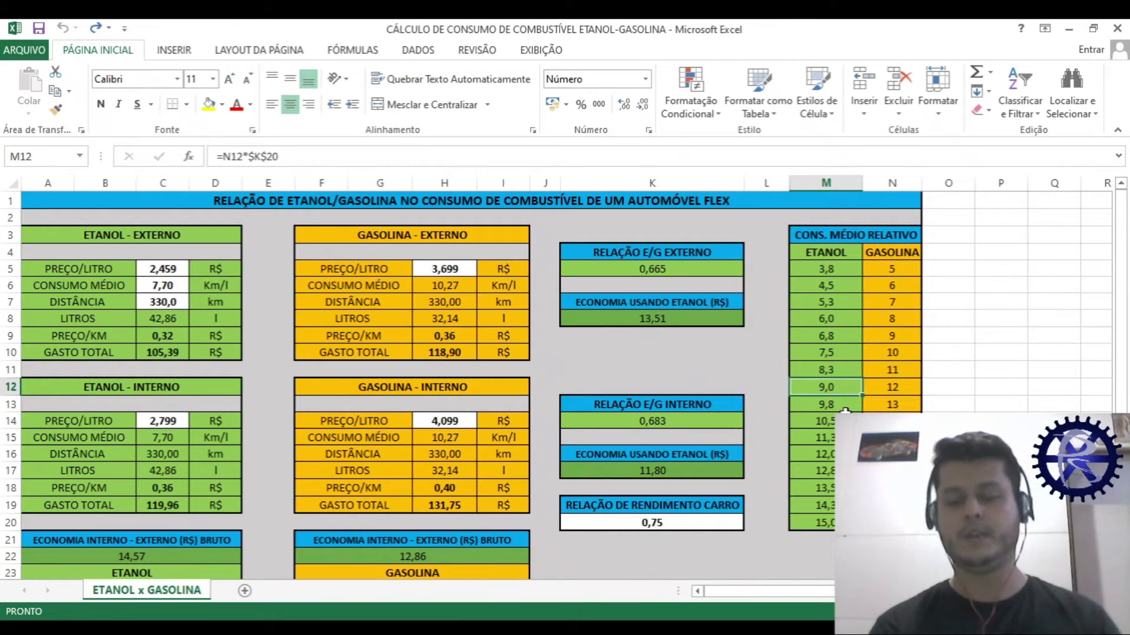
{"action": "left_click", "coordinate": [878, 394]}
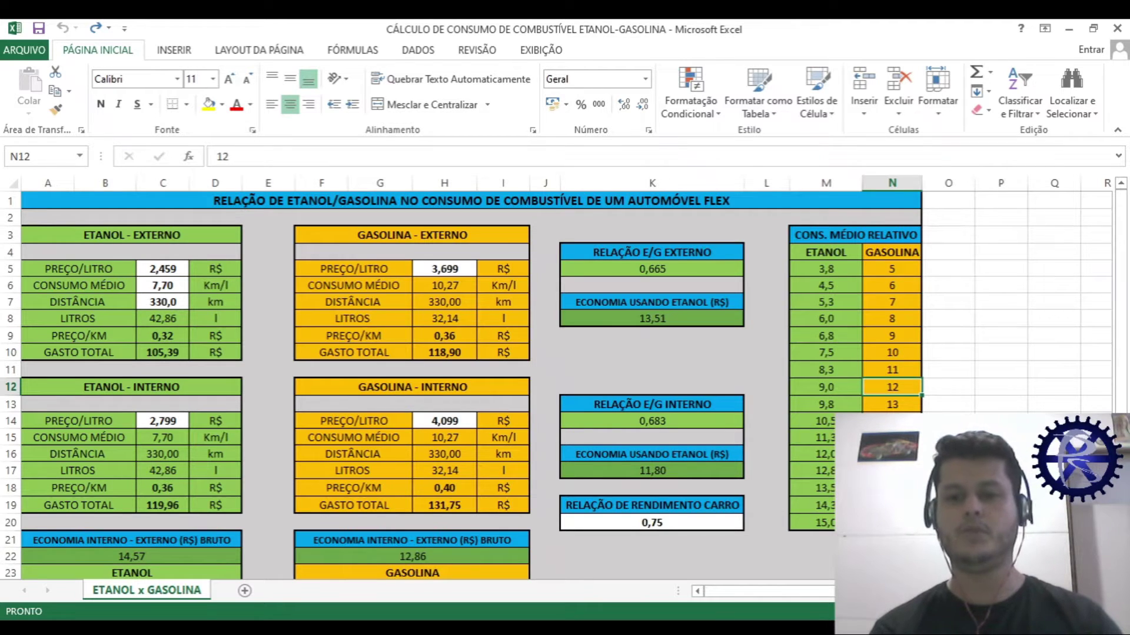
- Show that the M12 formula uses the performance ratio in K20
{"action": "left_click", "coordinate": [943, 419]}
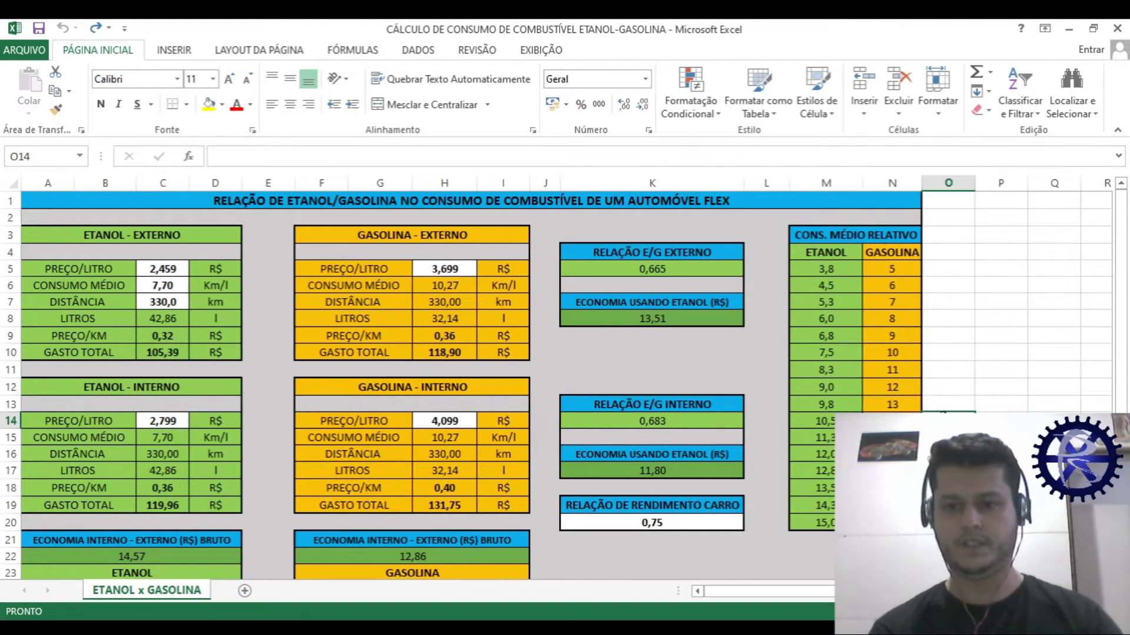
{"action": "left_click", "coordinate": [721, 521]}
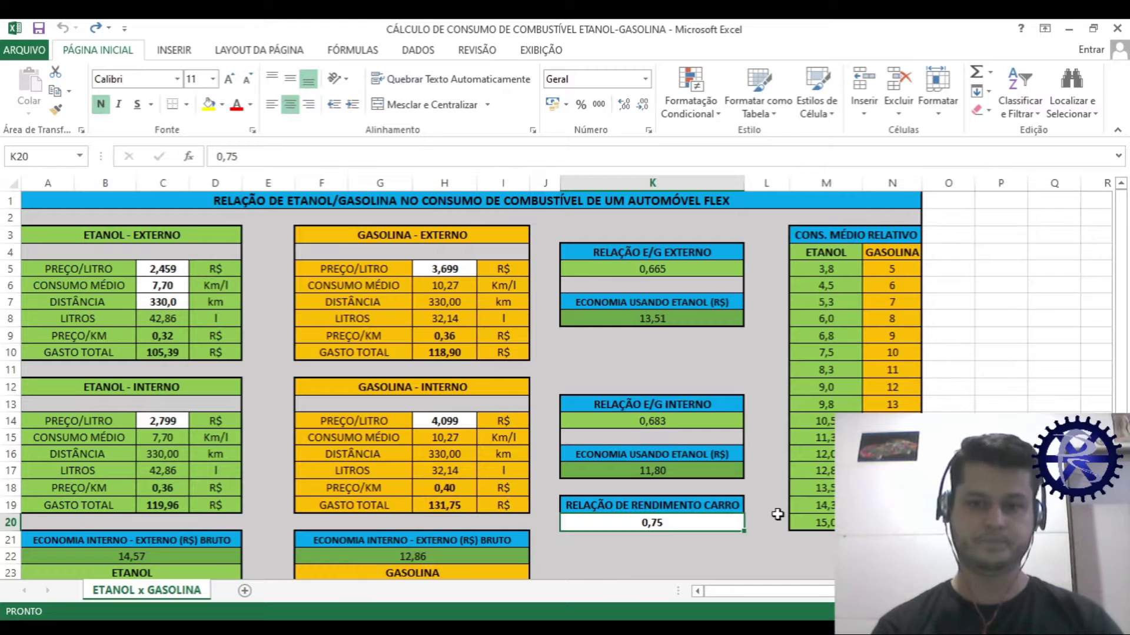
{"action": "left_click", "coordinate": [894, 383]}
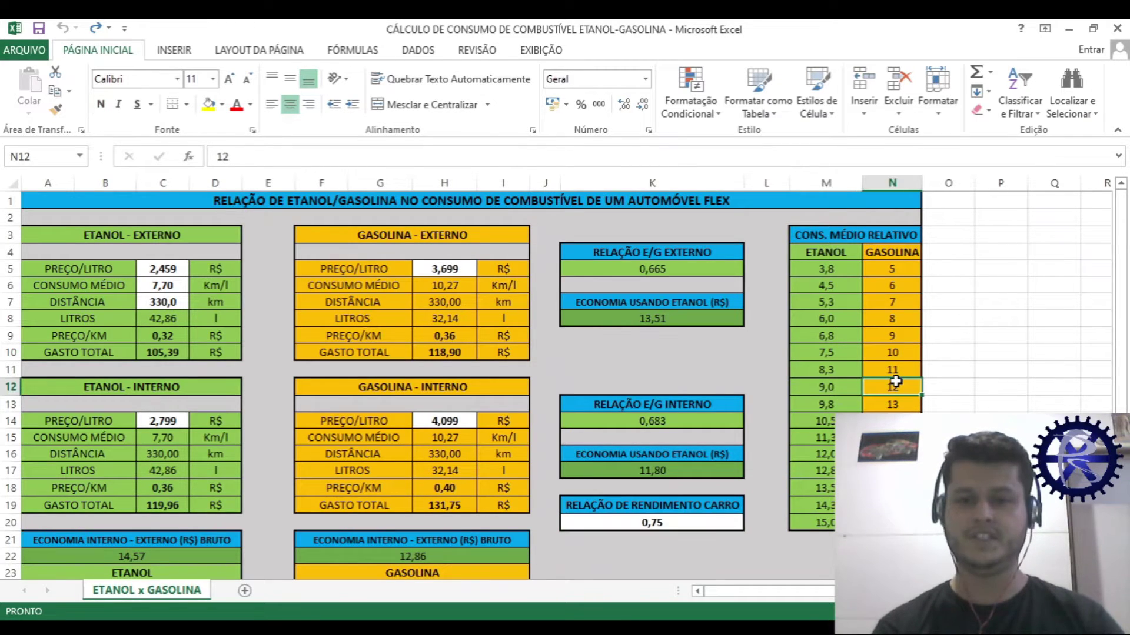
{"action": "left_click", "coordinate": [809, 389]}
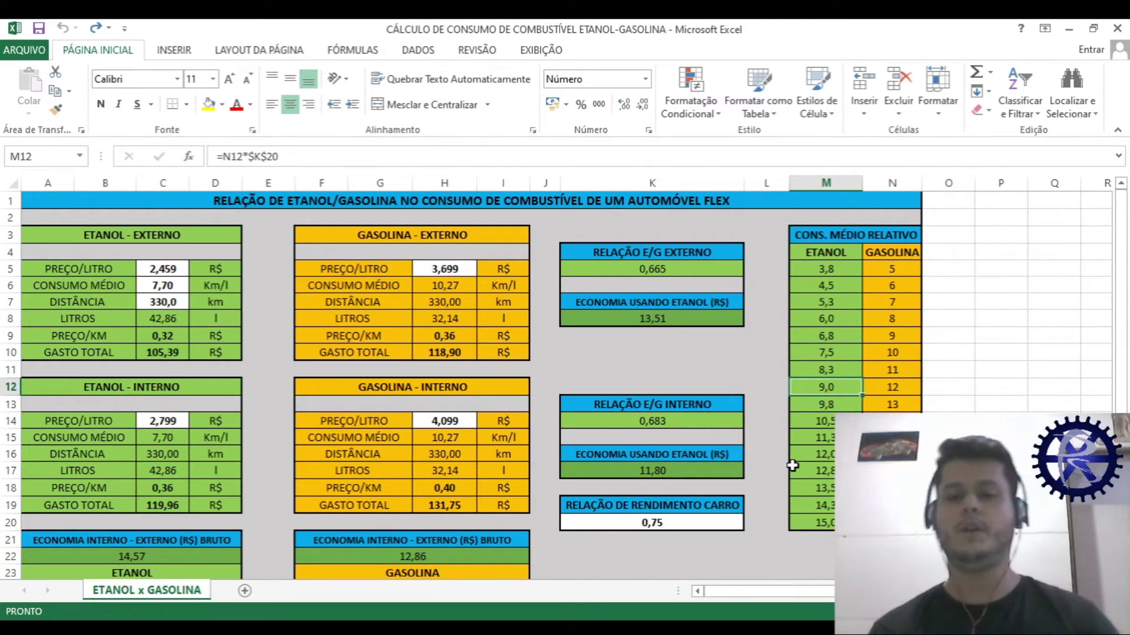
- Inspect the ECONOMIA REAL formula in C28
{"action": "left_click", "coordinate": [948, 421]}
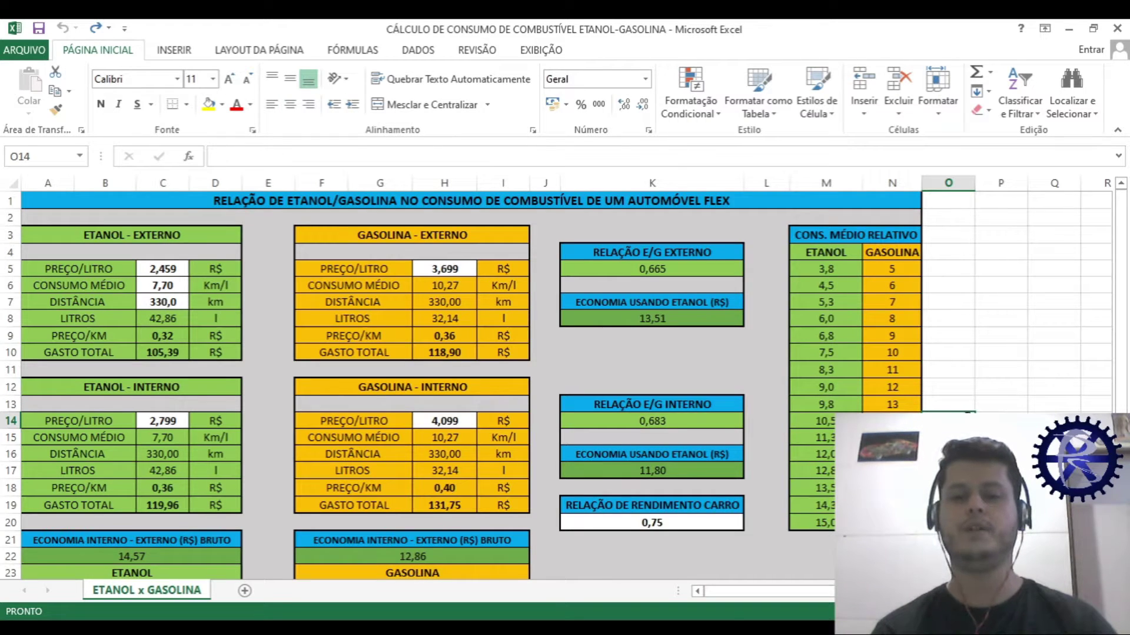
{"action": "left_click", "coordinate": [948, 454]}
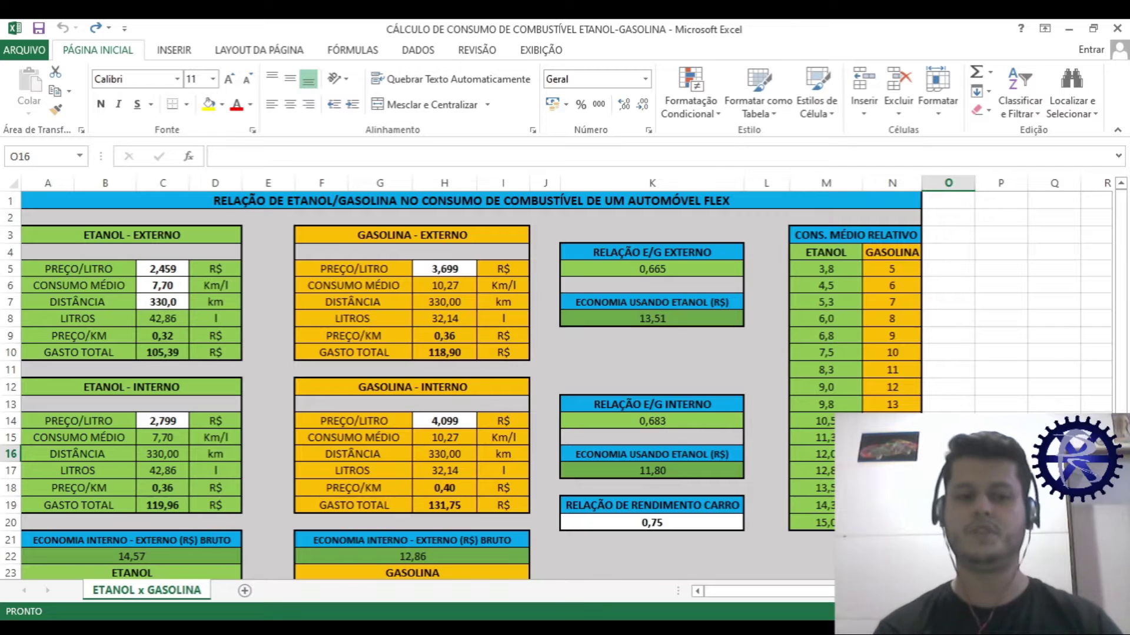
{"action": "scroll", "coordinate": [564, 383], "scroll_direction": "down", "scroll_amount": 1}
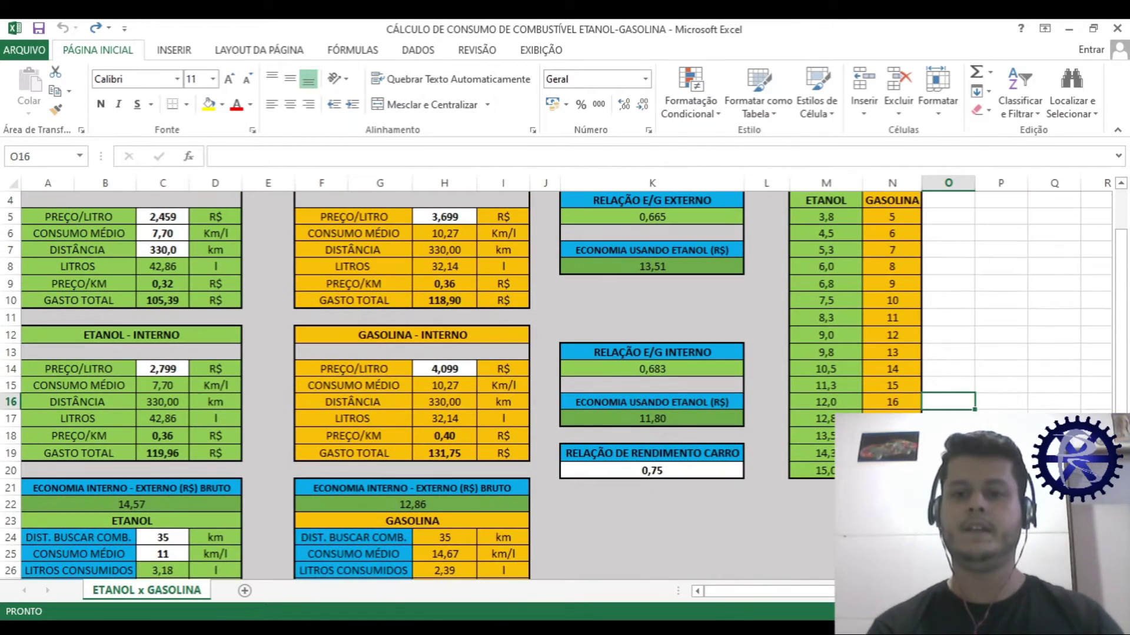
{"action": "left_click", "coordinate": [1001, 453]}
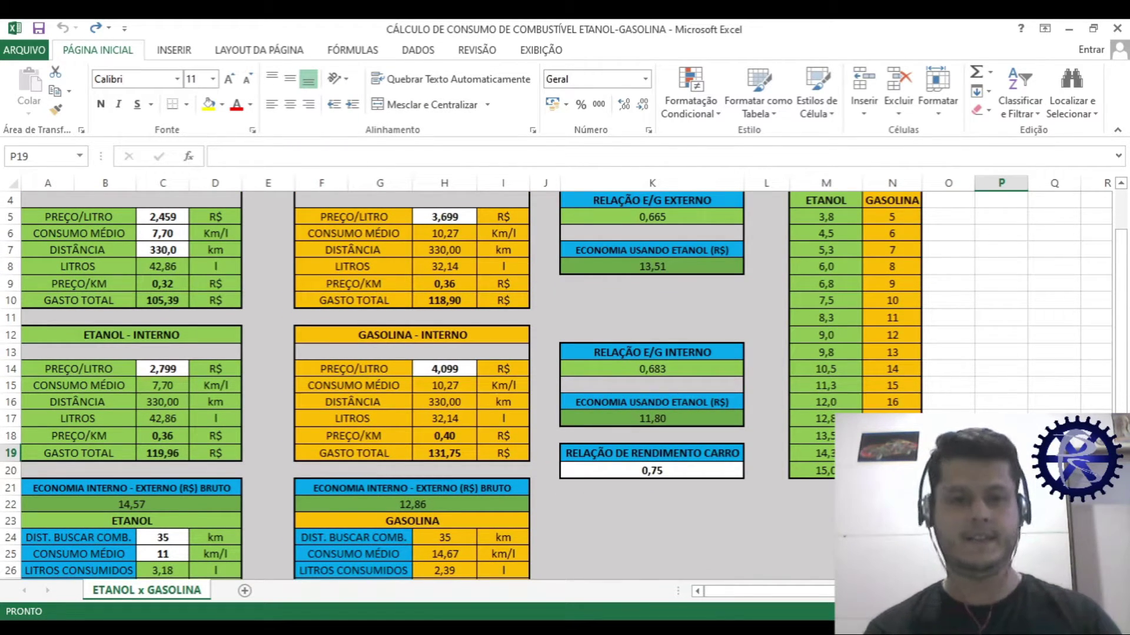
{"action": "scroll", "coordinate": [648, 471], "scroll_direction": "down", "scroll_amount": 1}
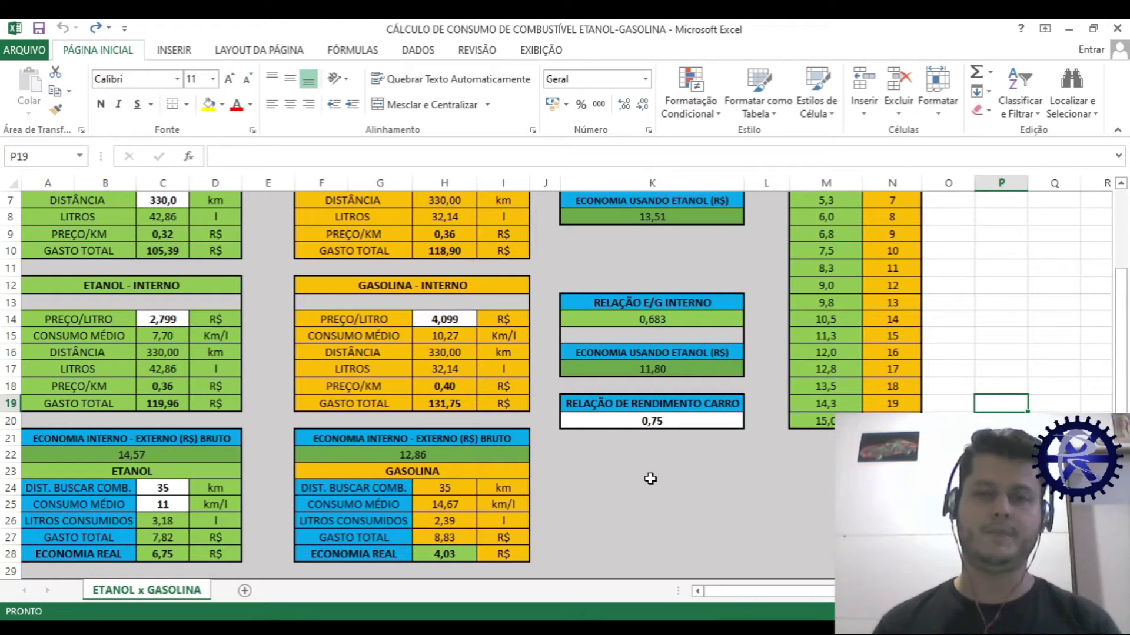
{"action": "scroll", "coordinate": [239, 486], "scroll_direction": "down", "scroll_amount": 1}
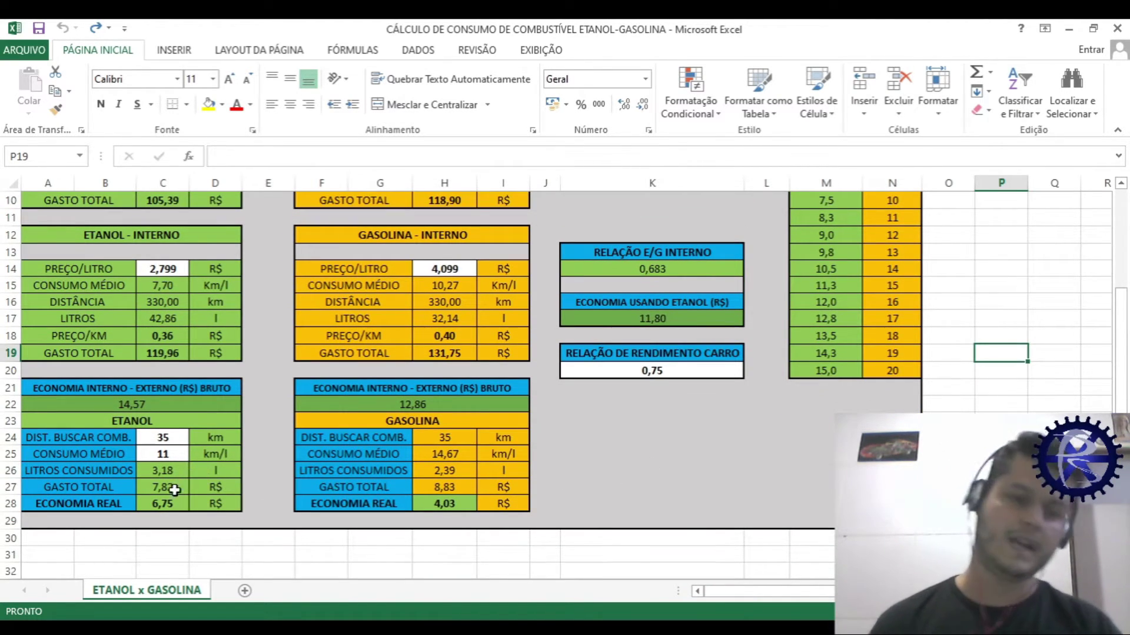
{"action": "left_click", "coordinate": [163, 501]}
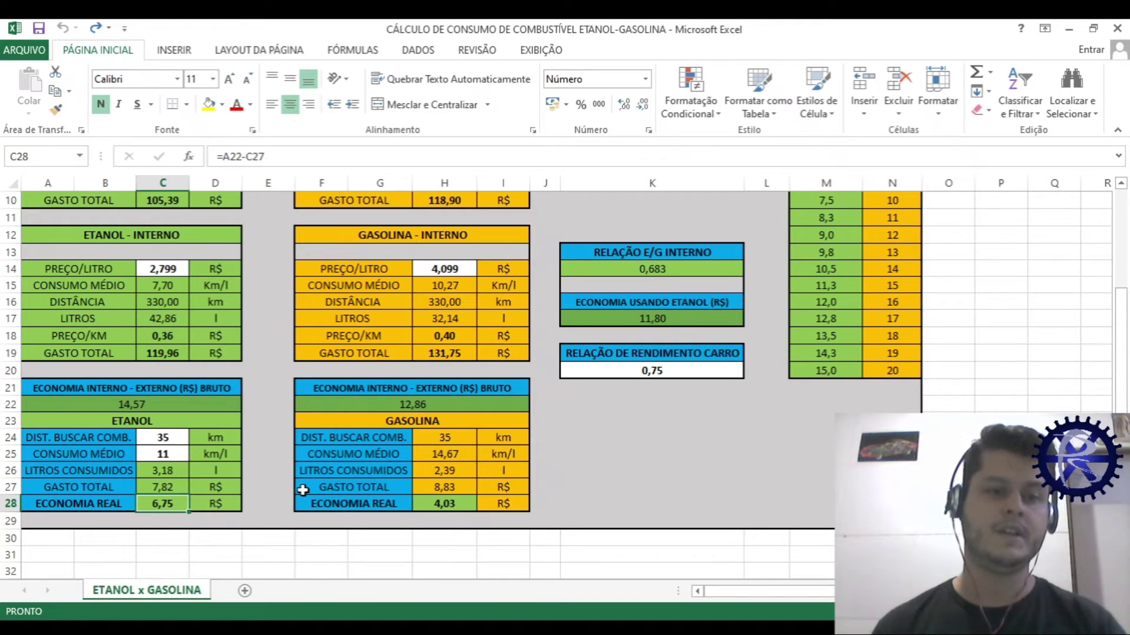
{"action": "scroll", "coordinate": [188, 436], "scroll_direction": "up", "scroll_amount": 1}
{"action": "scroll", "coordinate": [186, 369], "scroll_direction": "up", "scroll_amount": 1}
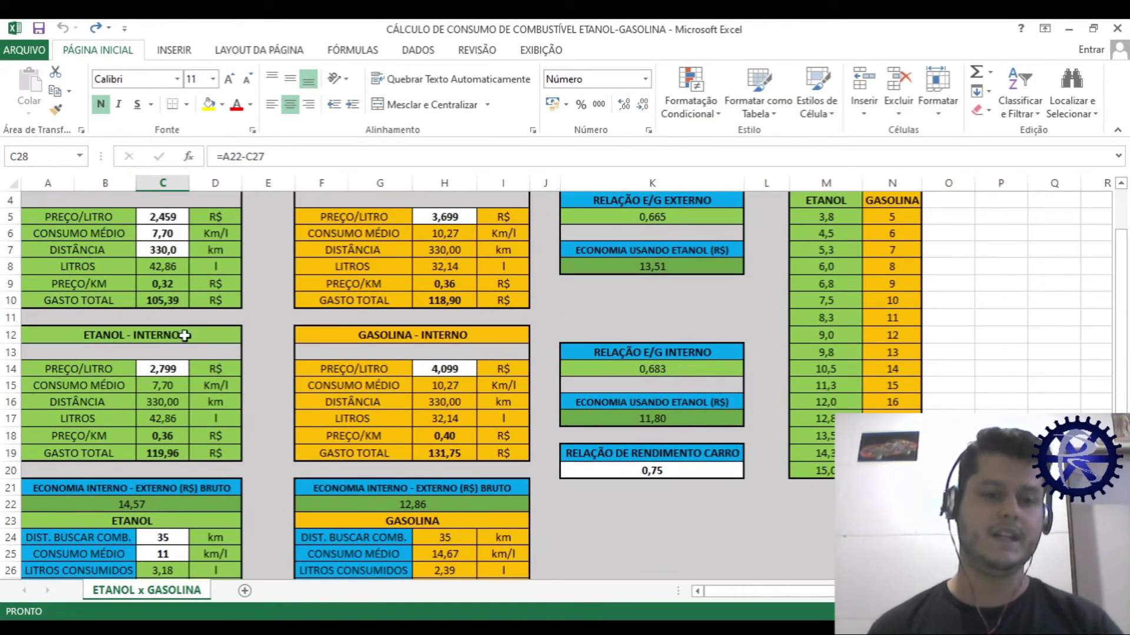
{"action": "scroll", "coordinate": [229, 434], "scroll_direction": "down", "scroll_amount": 2}
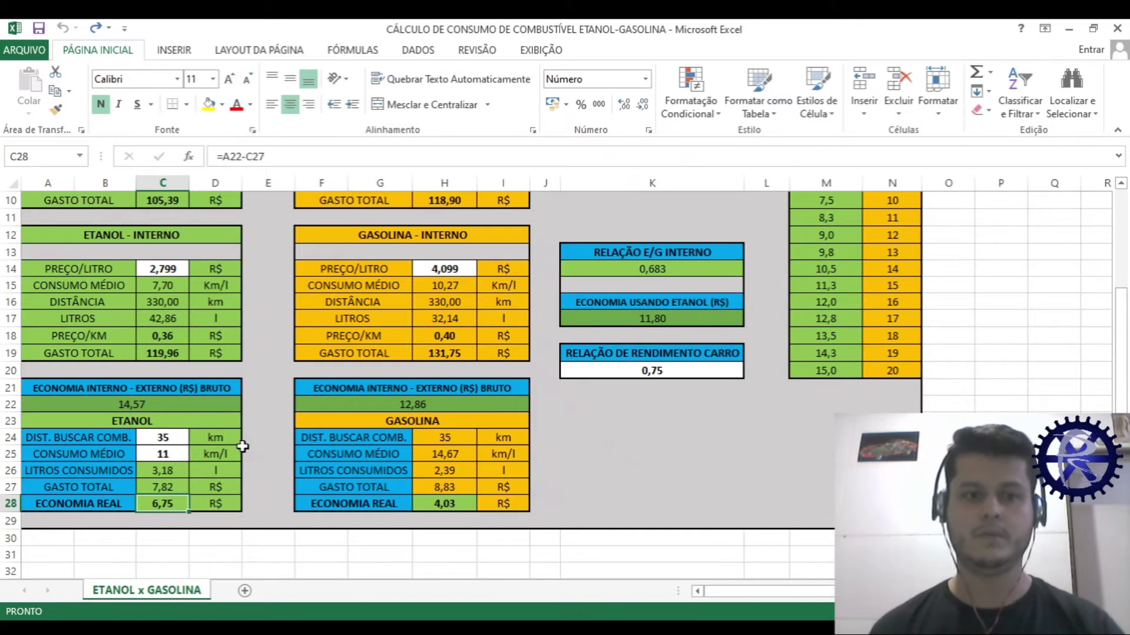
{"action": "scroll", "coordinate": [243, 446], "scroll_direction": "up", "scroll_amount": 2}
{"action": "scroll", "coordinate": [244, 448], "scroll_direction": "up", "scroll_amount": 1}
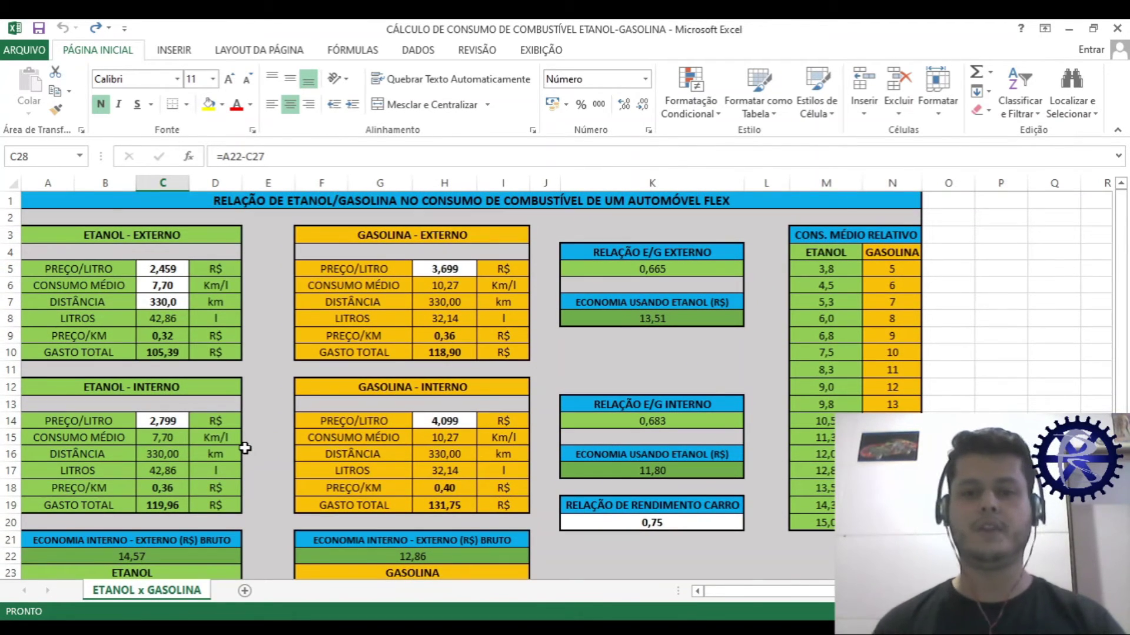
- Change the internal ethanol price in C14 to 2,699 and check ECONOMIA REAL in C28
{"action": "left_click", "coordinate": [176, 421]}
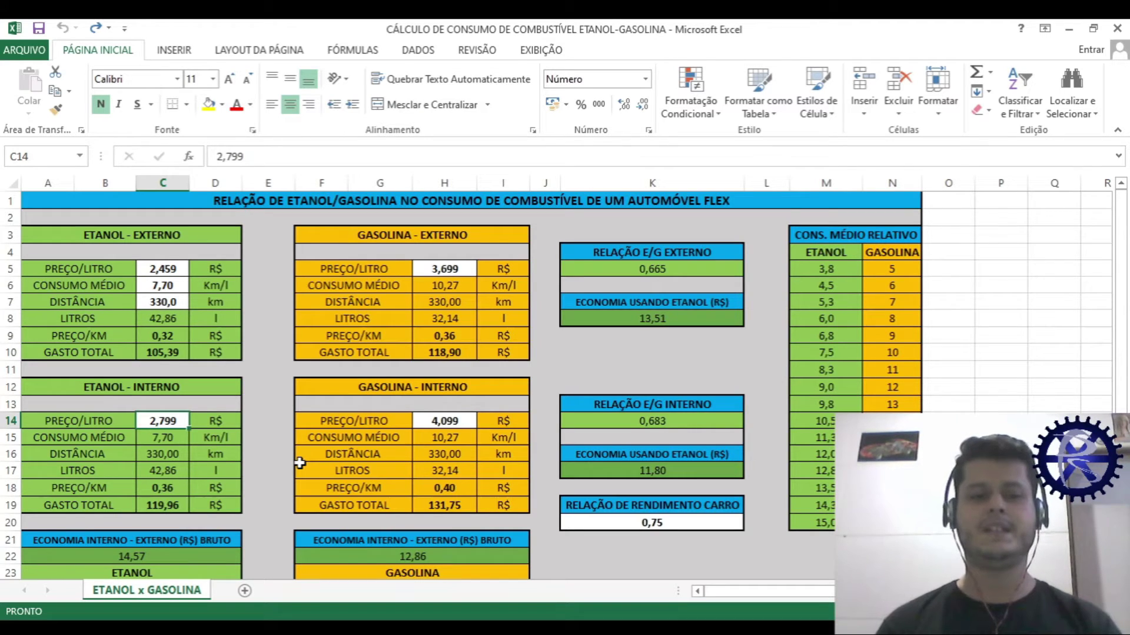
{"action": "type", "text": "2"}
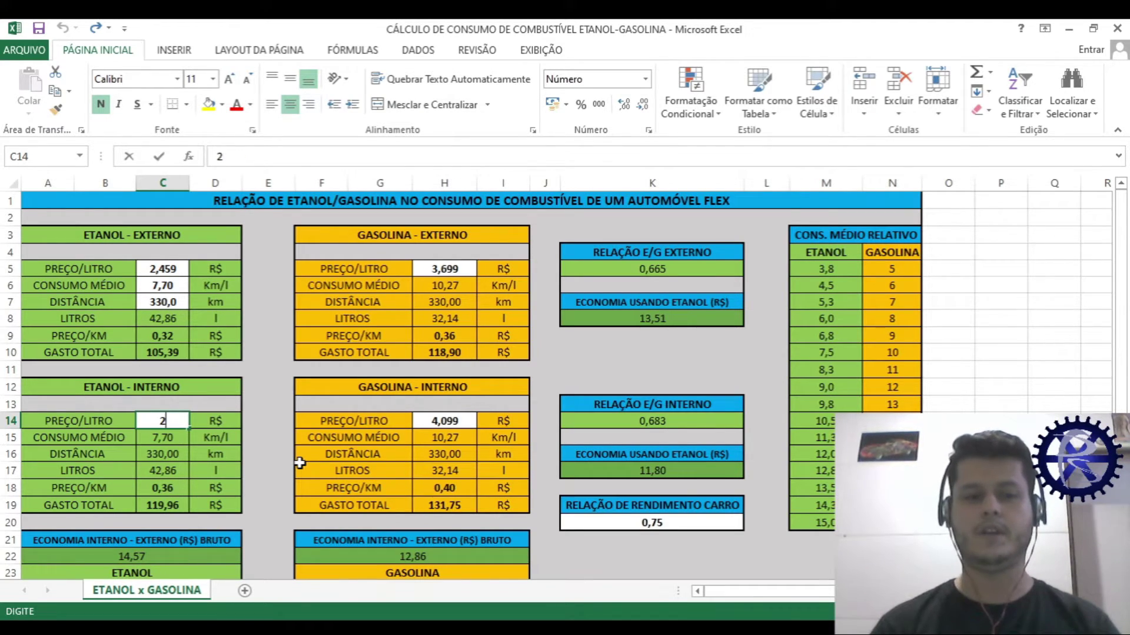
{"action": "type", "text": ",699"}
{"action": "key", "text": "Return"}
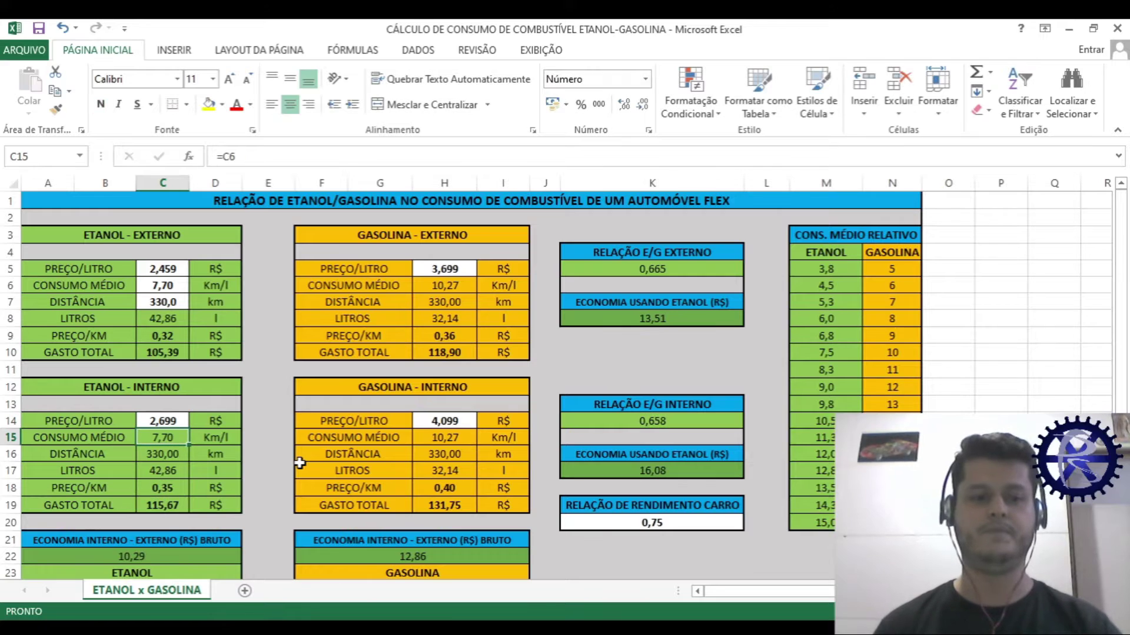
{"action": "scroll", "coordinate": [218, 378], "scroll_direction": "down", "scroll_amount": 1}
{"action": "scroll", "coordinate": [219, 378], "scroll_direction": "down", "scroll_amount": 2}
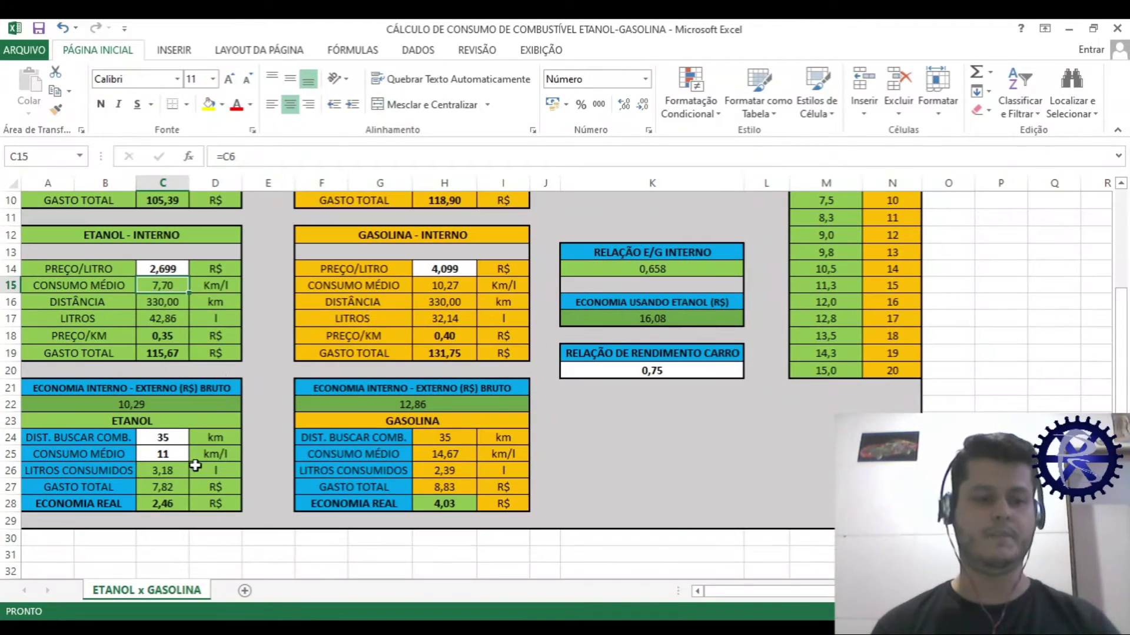
{"action": "left_click", "coordinate": [170, 504]}
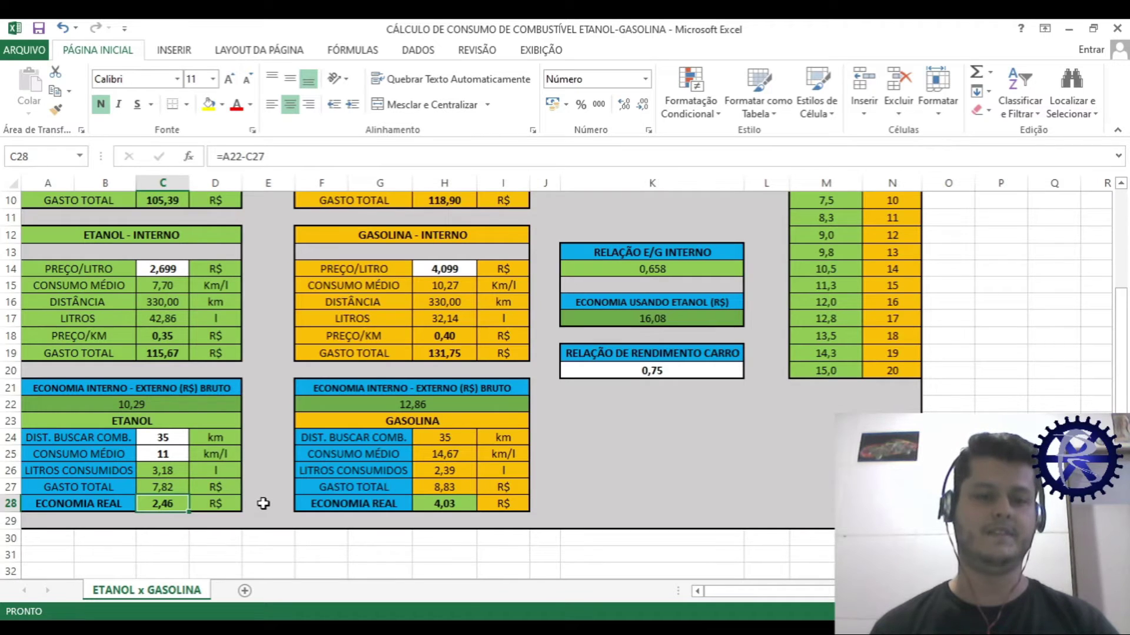
{"action": "scroll", "coordinate": [263, 504], "scroll_direction": "up", "scroll_amount": 3}
- Set C14 to 2,599 and confirm ECONOMIA REAL in C28 shows a red negative value
{"action": "left_click", "coordinate": [170, 421]}
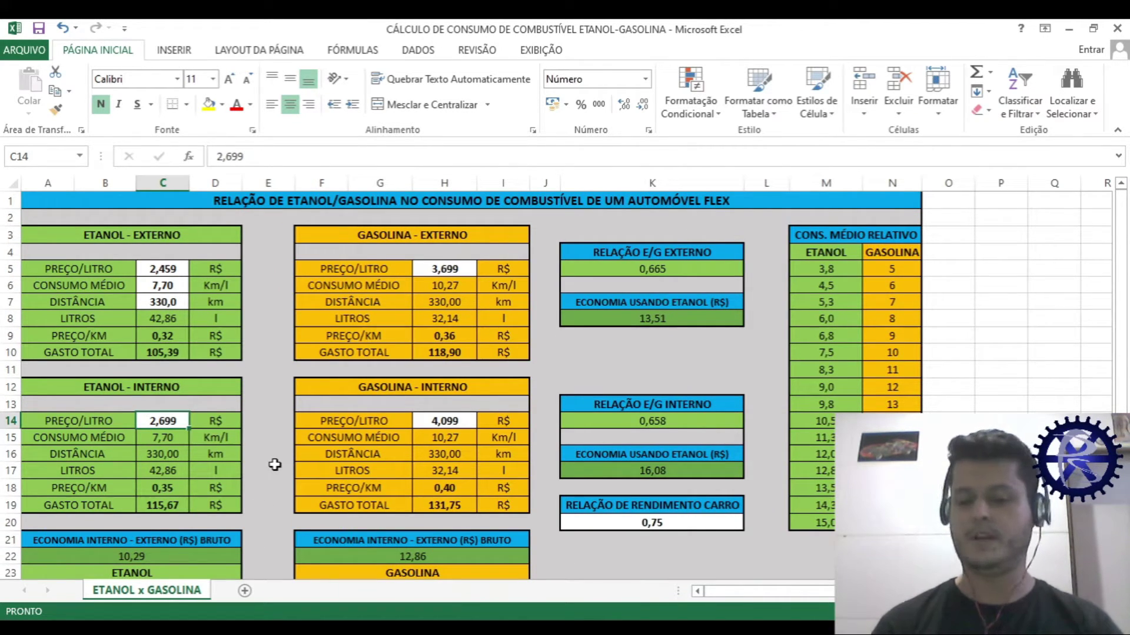
{"action": "type", "text": "2,599"}
{"action": "key", "text": "Return"}
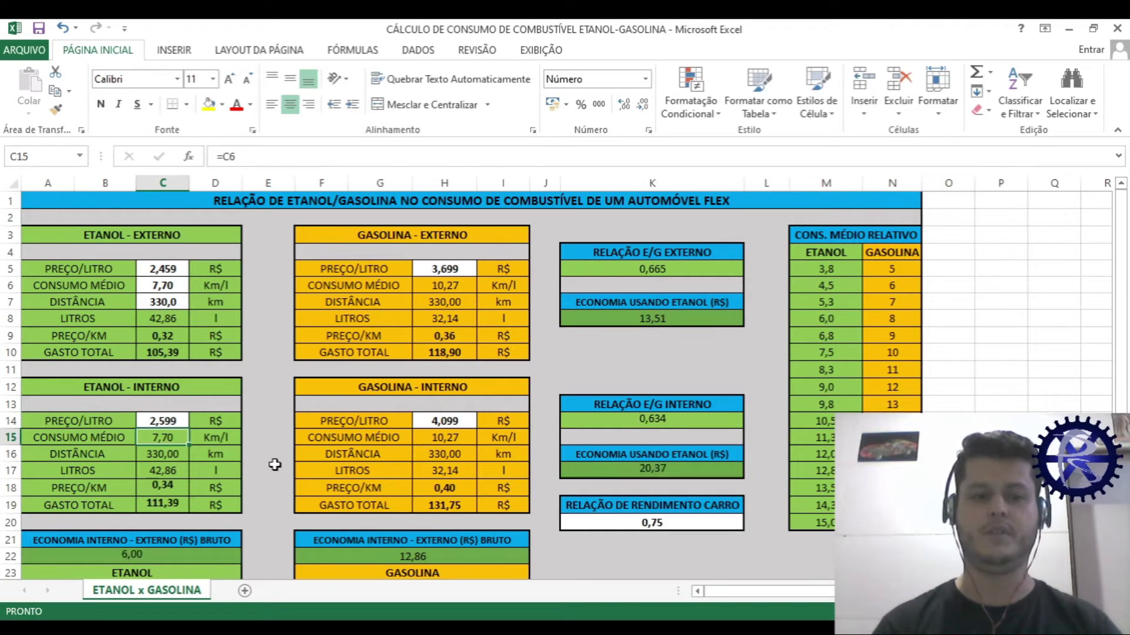
{"action": "scroll", "coordinate": [276, 453], "scroll_direction": "down", "scroll_amount": 3}
{"action": "scroll", "coordinate": [281, 441], "scroll_direction": "down", "scroll_amount": 1}
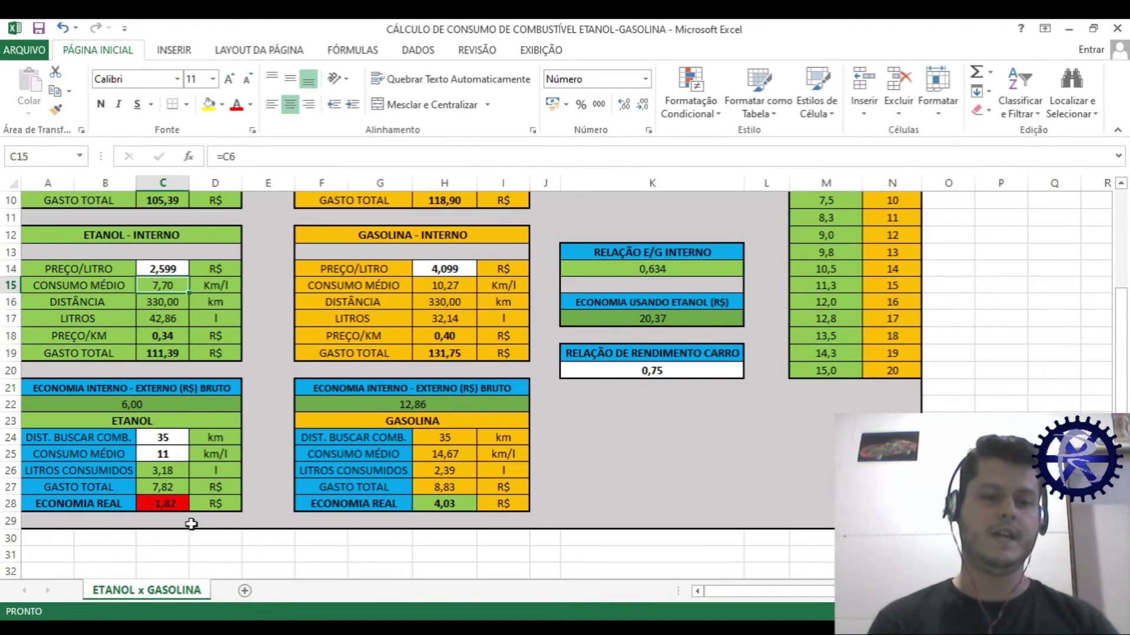
{"action": "left_click", "coordinate": [170, 505]}
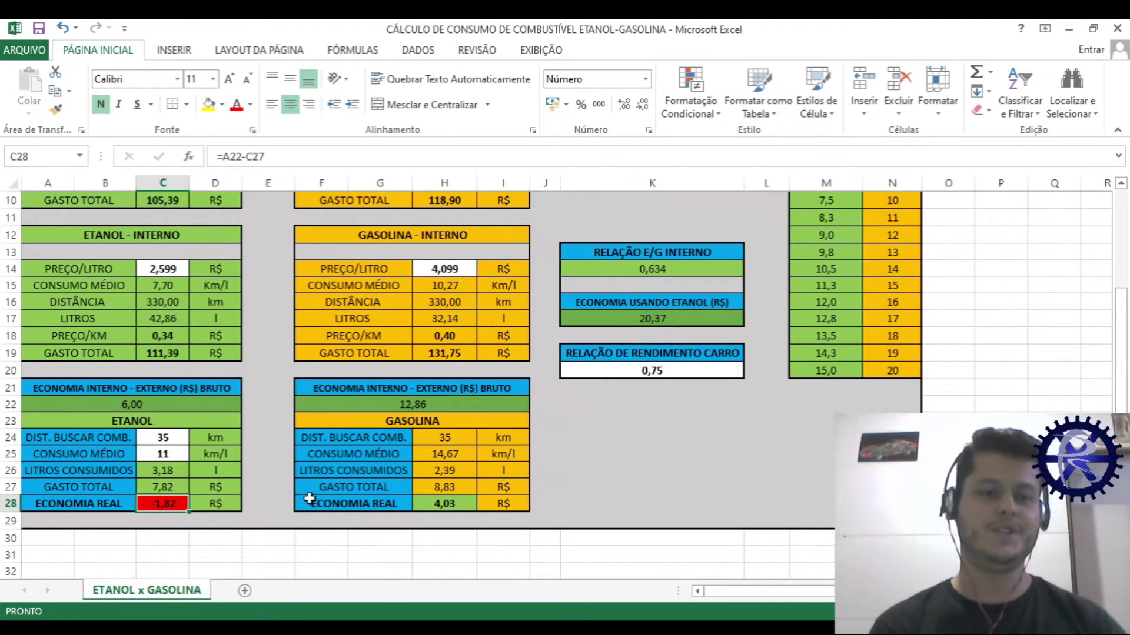
{"action": "left_click", "coordinate": [227, 553]}
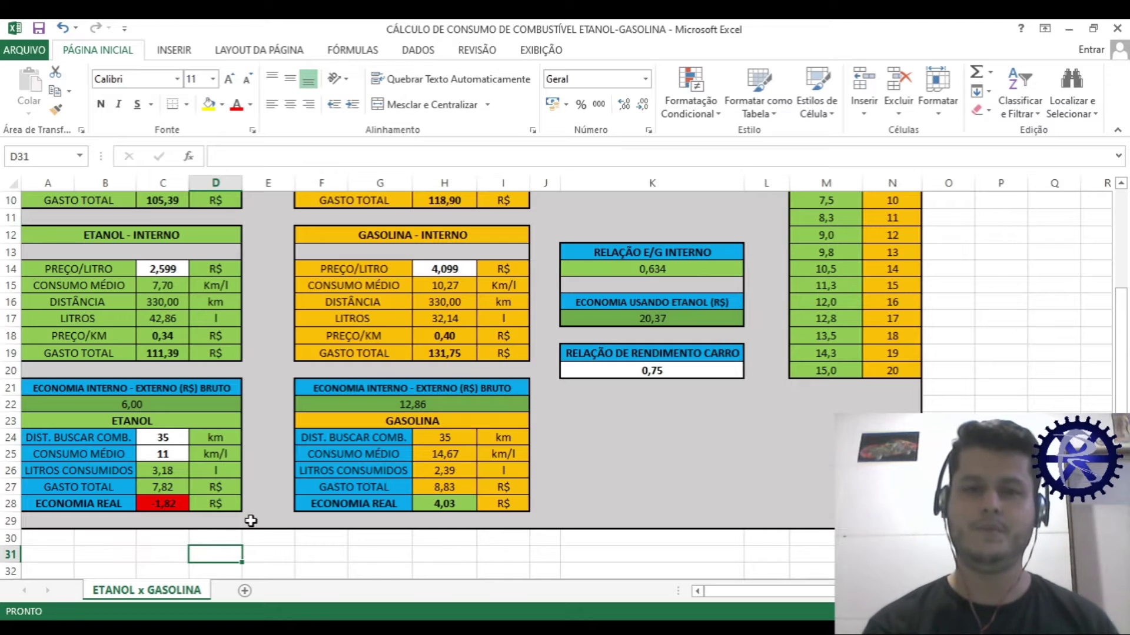
{"action": "scroll", "coordinate": [251, 521], "scroll_direction": "up", "scroll_amount": 3}
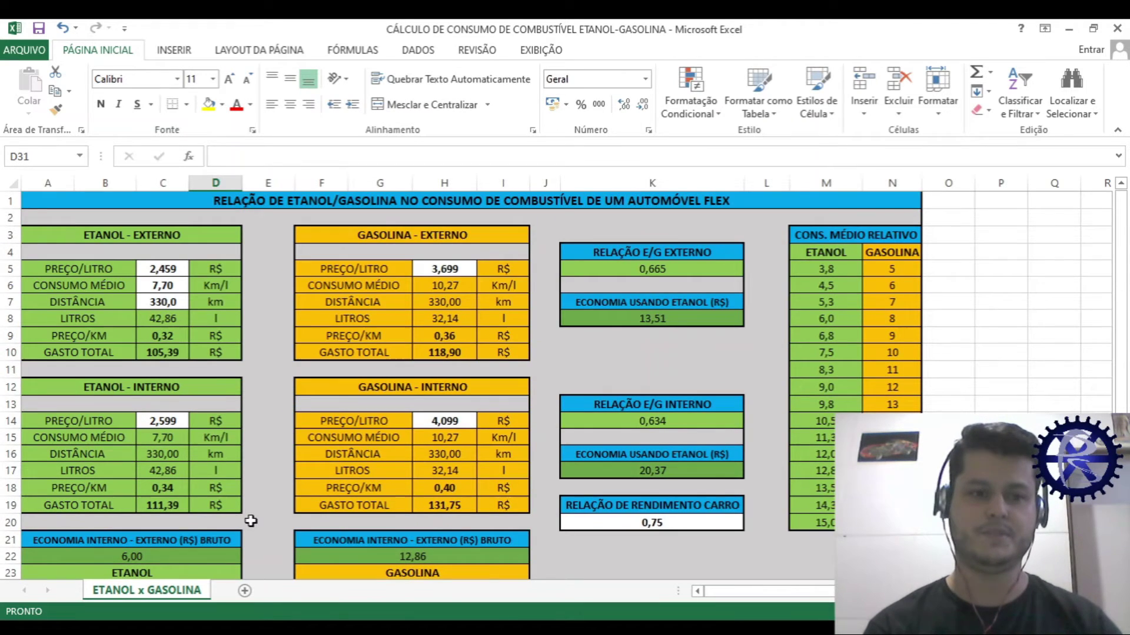
- Restore C14 to 2,699 and verify ECONOMIA REAL returns to 2,46 with 10,29 gross saving
{"action": "left_click", "coordinate": [160, 269]}
{"action": "left_click", "coordinate": [159, 419]}
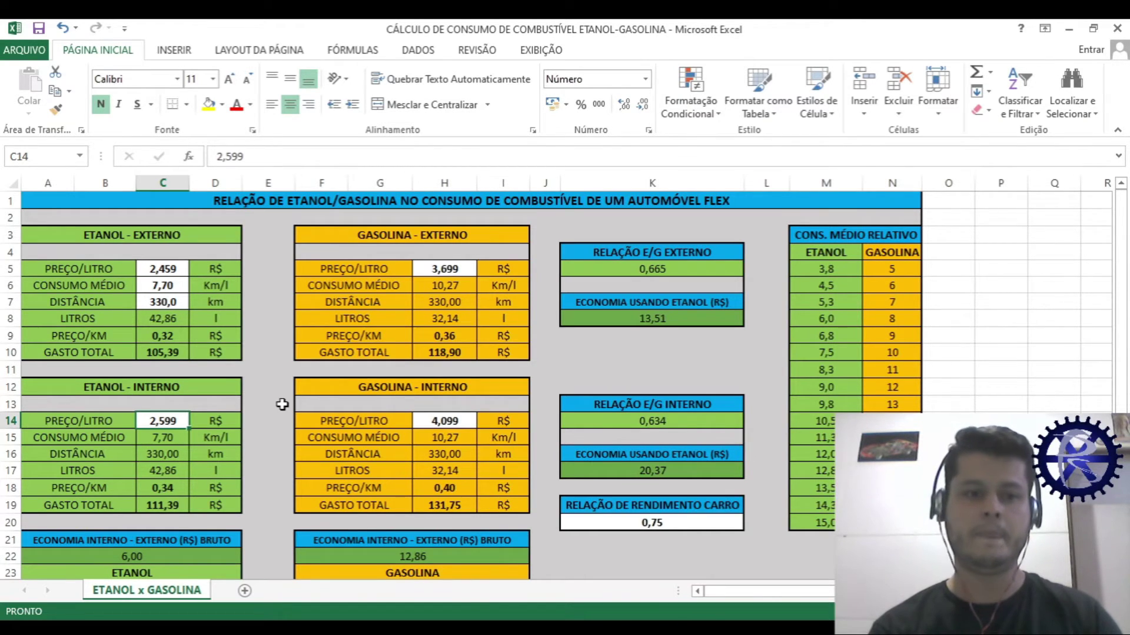
{"action": "scroll", "coordinate": [283, 404], "scroll_direction": "down", "scroll_amount": 3}
{"action": "left_click", "coordinate": [163, 438]}
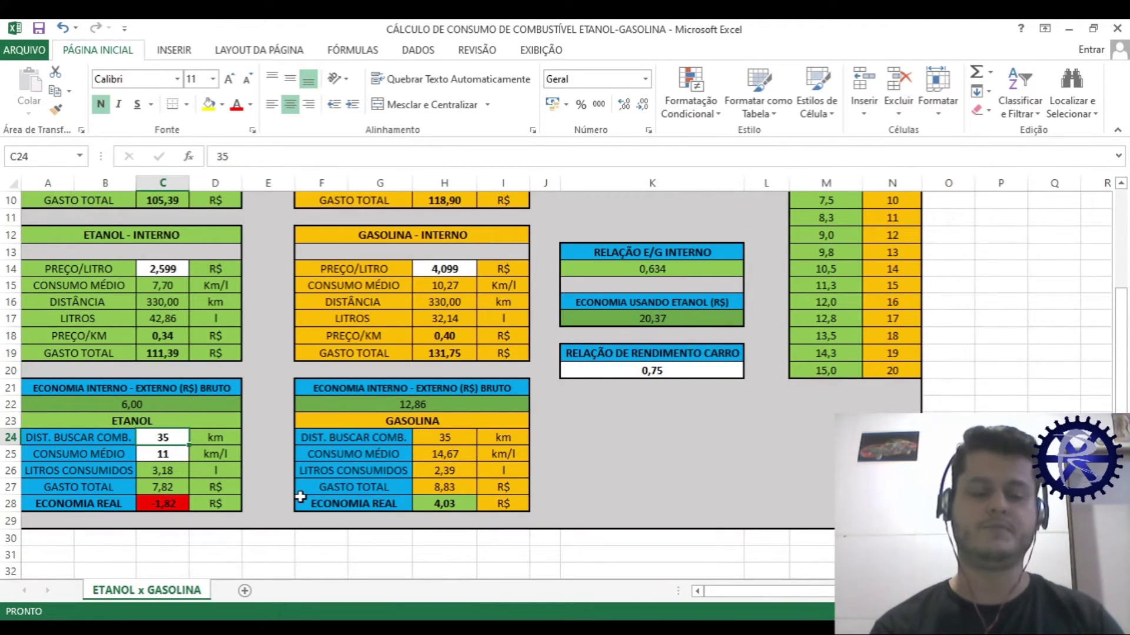
{"action": "scroll", "coordinate": [300, 497], "scroll_direction": "up", "scroll_amount": 2}
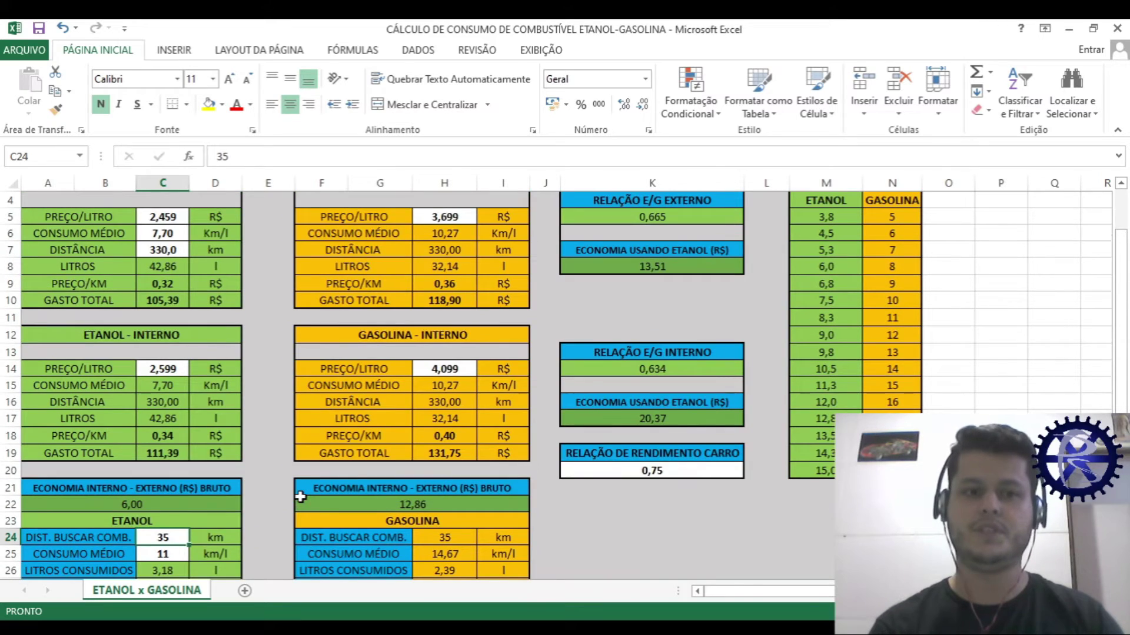
{"action": "left_click", "coordinate": [164, 368]}
{"action": "type", "text": "2,699"}
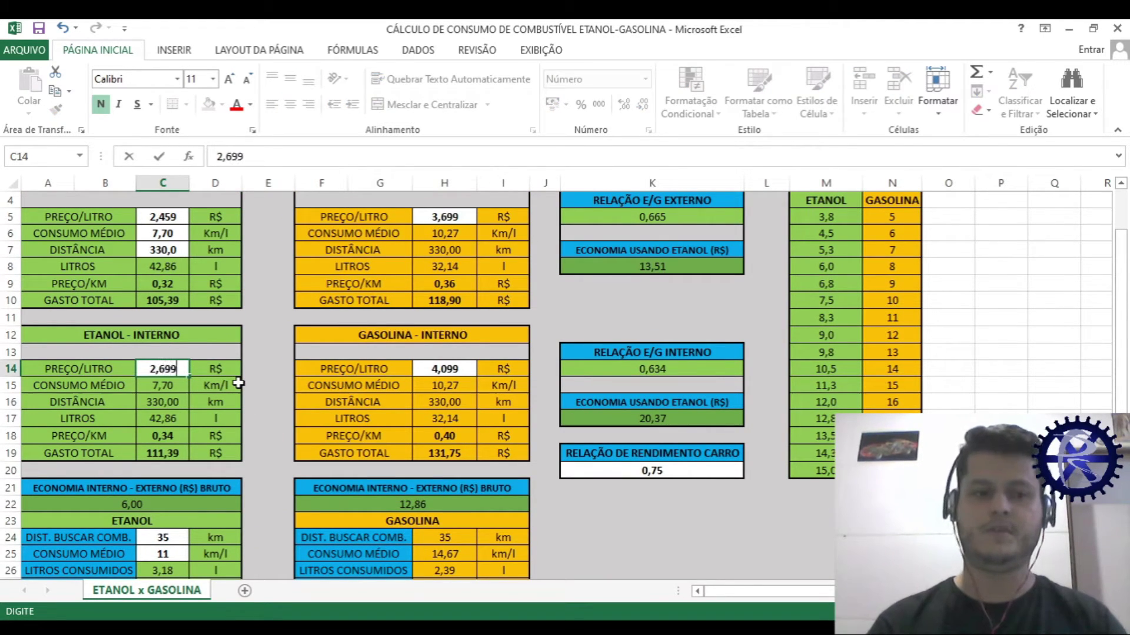
{"action": "key", "text": "Return"}
{"action": "scroll", "coordinate": [236, 383], "scroll_direction": "down", "scroll_amount": 1}
{"action": "scroll", "coordinate": [236, 383], "scroll_direction": "down", "scroll_amount": 2}
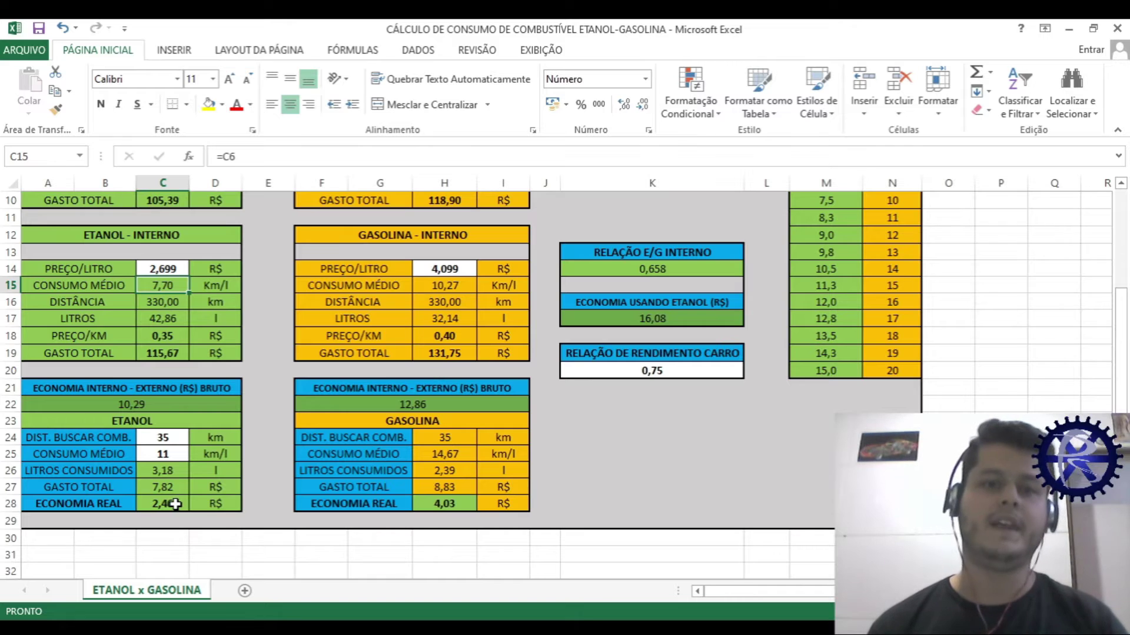
{"action": "scroll", "coordinate": [252, 390], "scroll_direction": "up", "scroll_amount": 2}
{"action": "scroll", "coordinate": [251, 390], "scroll_direction": "up", "scroll_amount": 1}
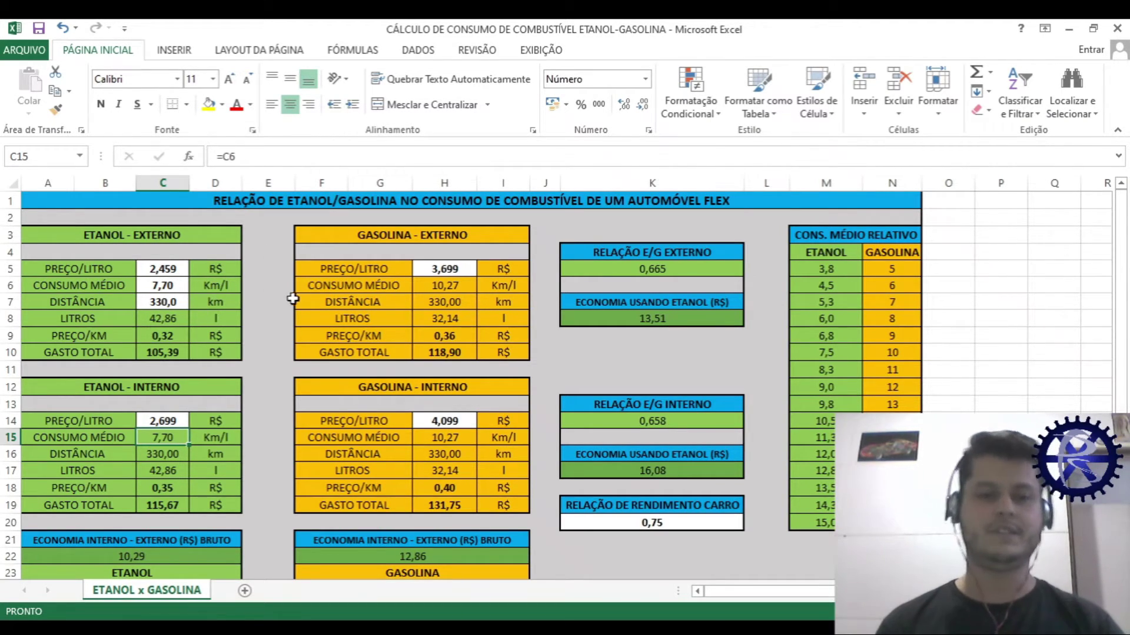
{"action": "left_click", "coordinate": [444, 269]}
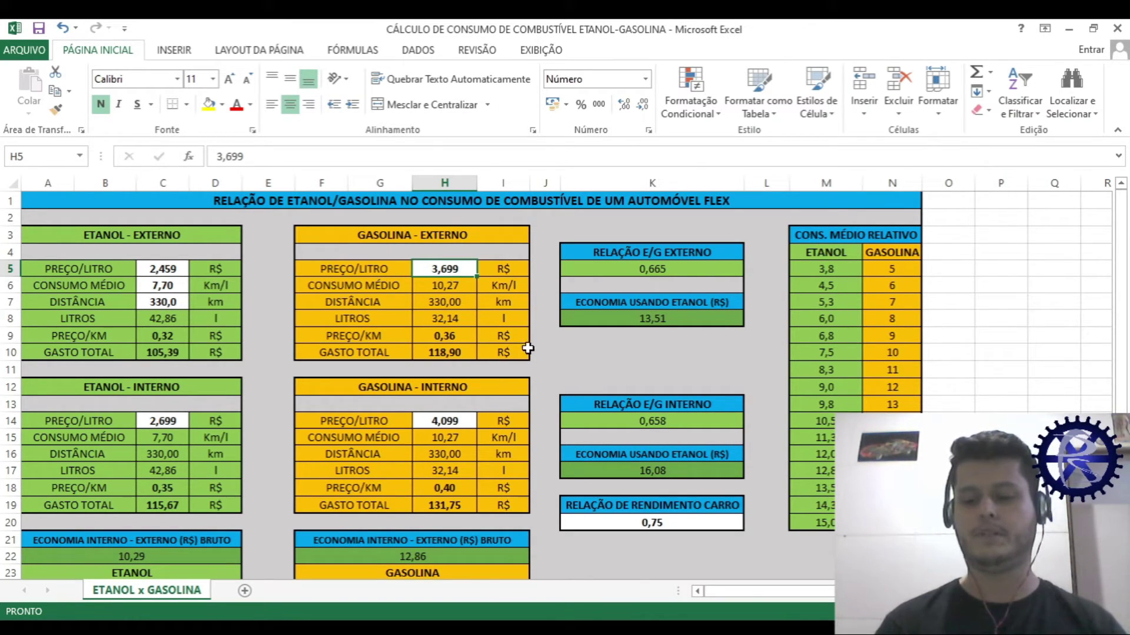
{"action": "type", "text": "3,"}
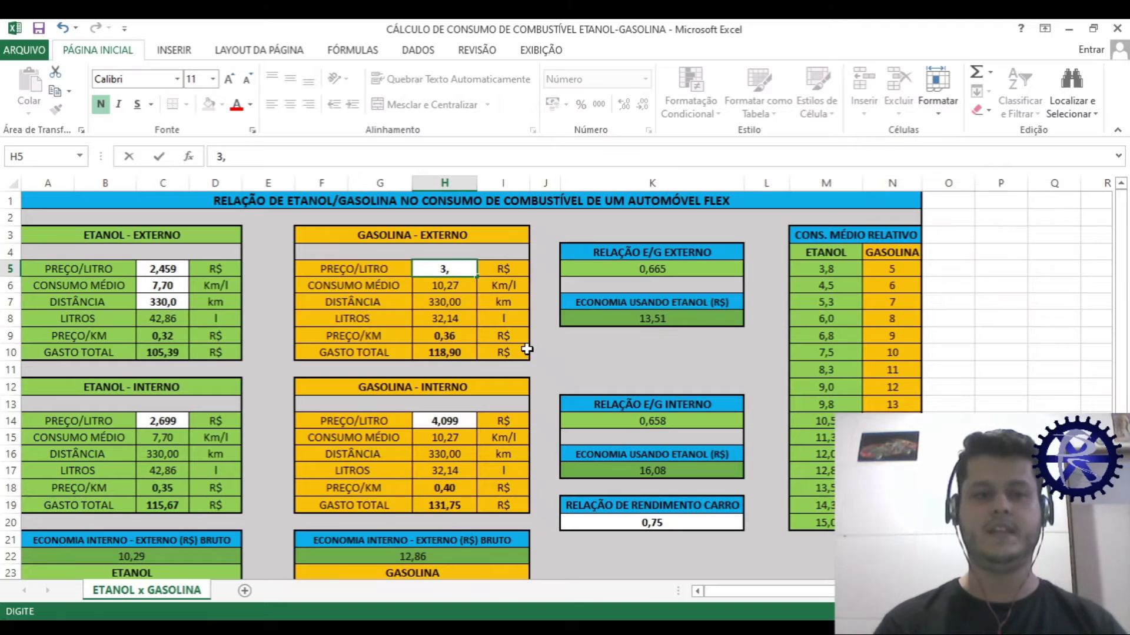
{"action": "type", "text": "199"}
{"action": "key", "text": "Return"}
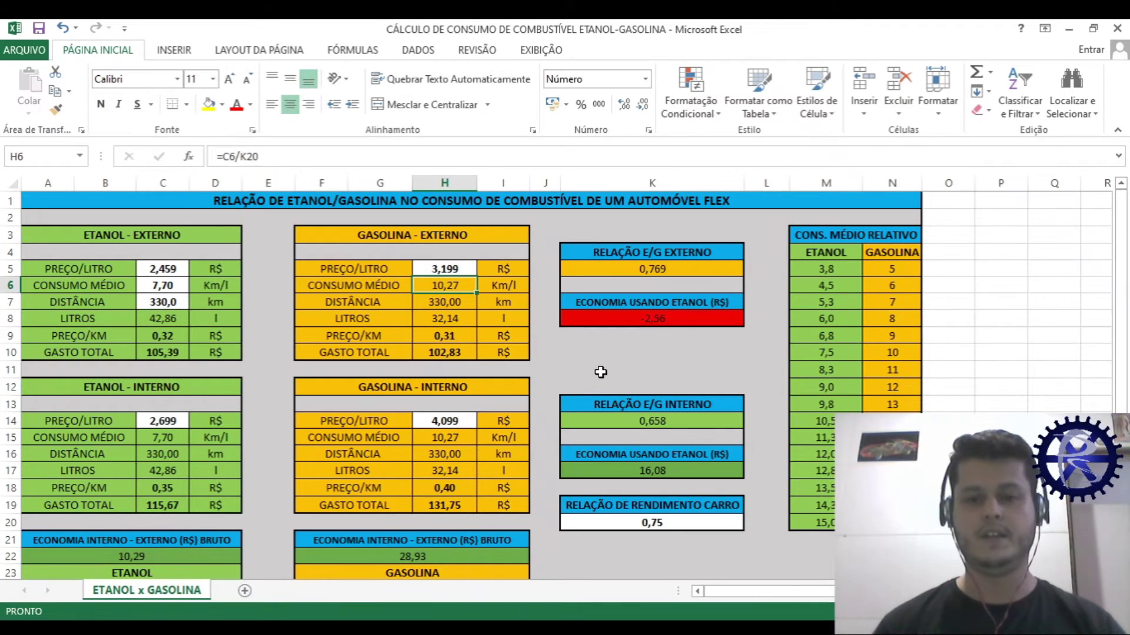
{"action": "left_click", "coordinate": [627, 321]}
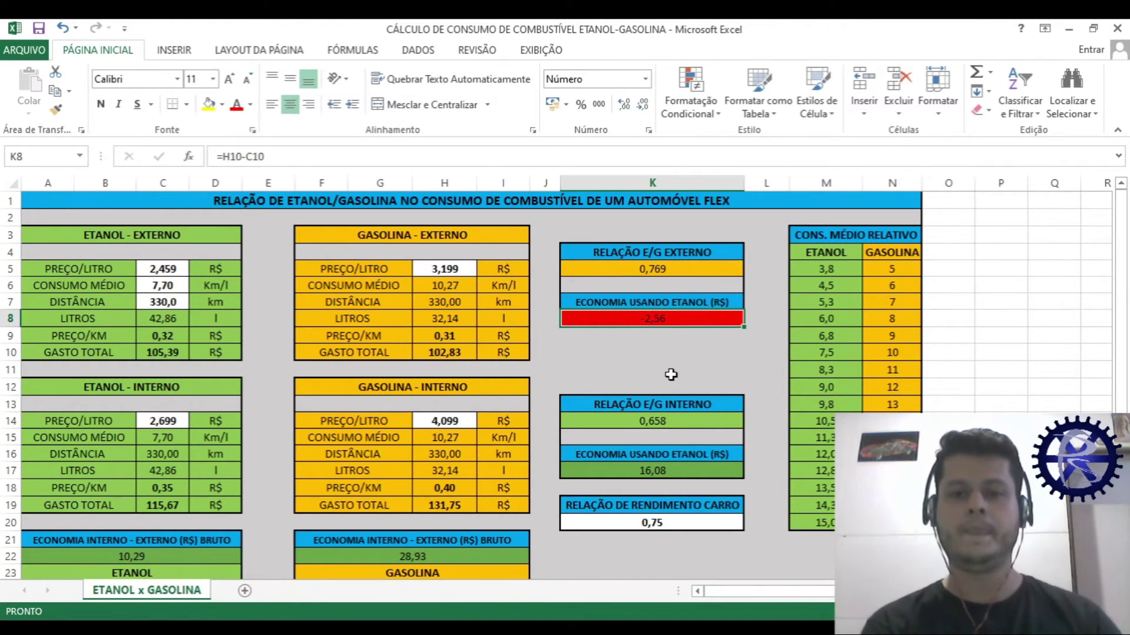
{"action": "left_click", "coordinate": [653, 272]}
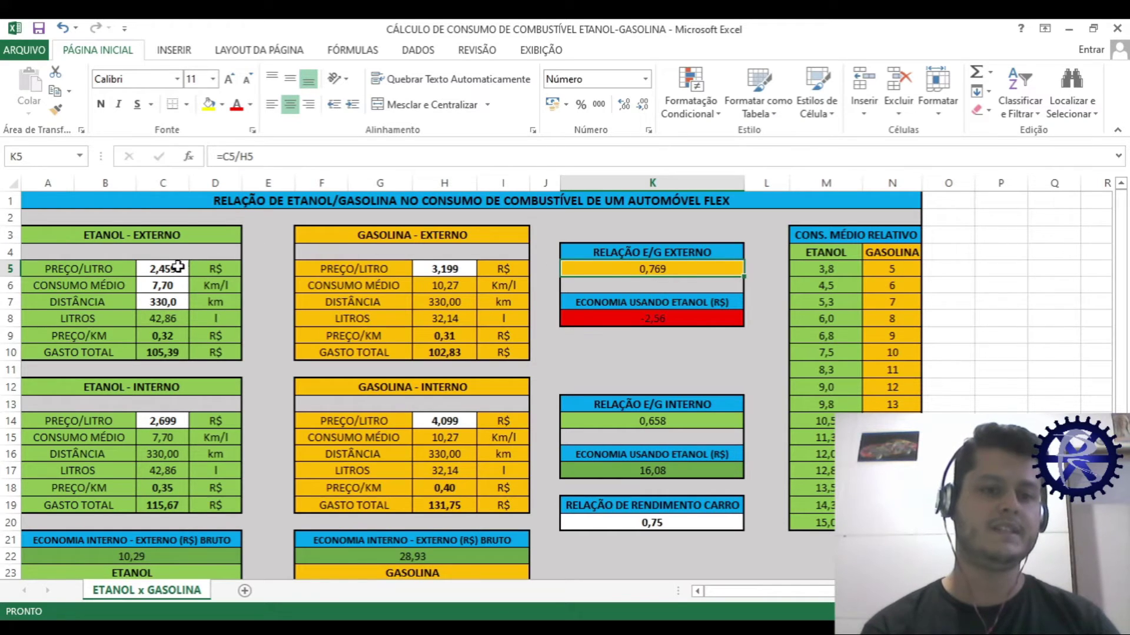
{"action": "left_click", "coordinate": [462, 268]}
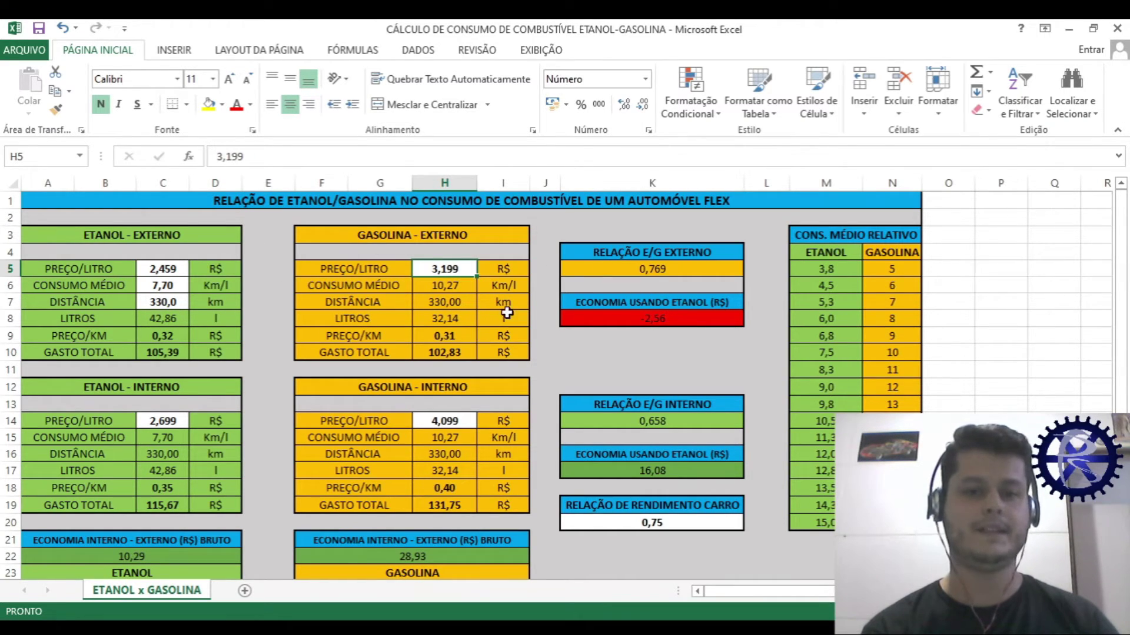
{"action": "left_click", "coordinate": [647, 319]}
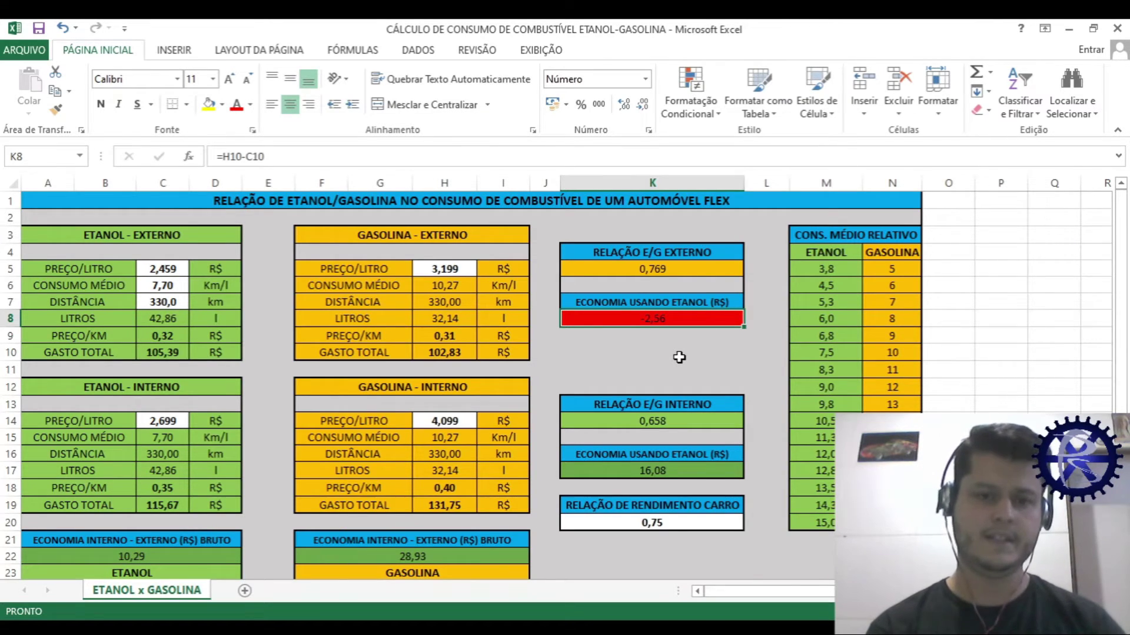
{"action": "left_click", "coordinate": [447, 270]}
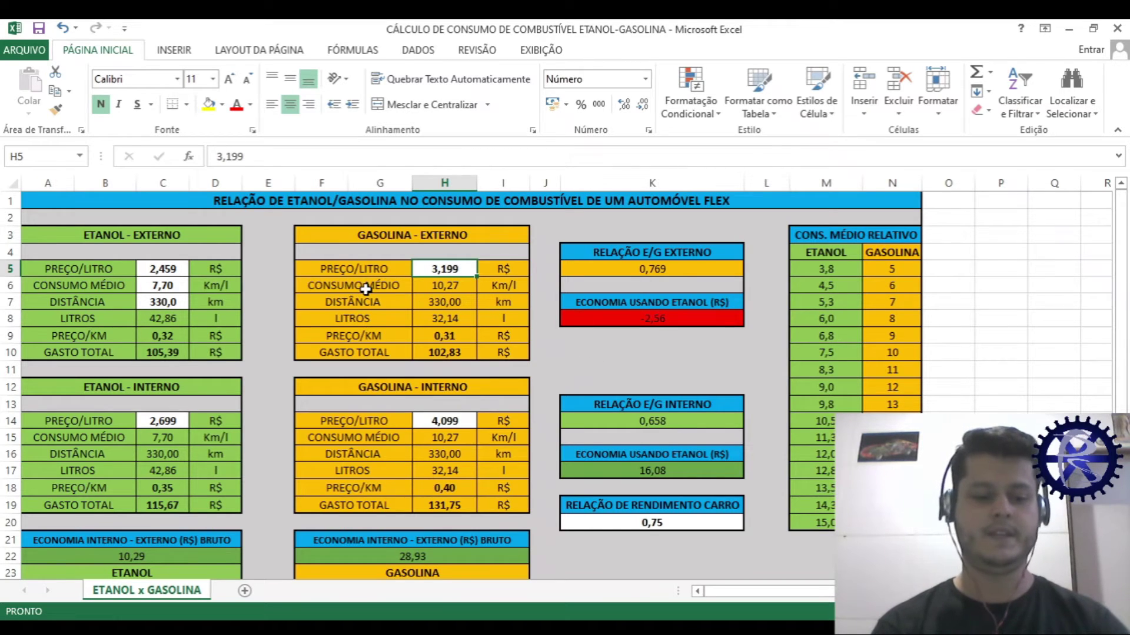
{"action": "key", "text": "ctrl+z"}
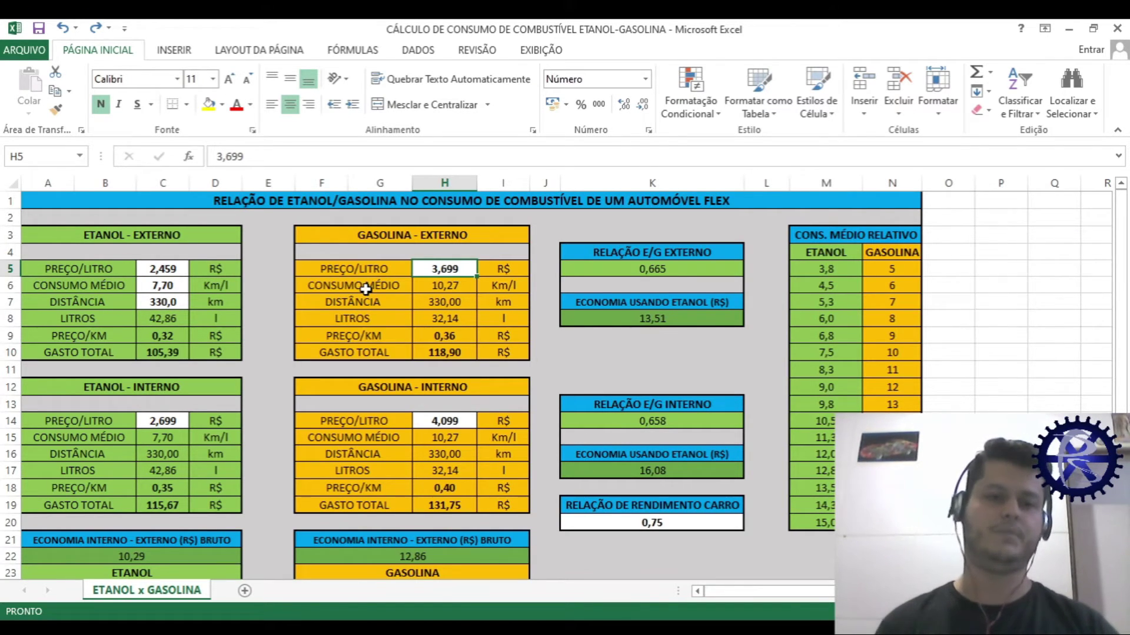
{"action": "left_click", "coordinate": [164, 268]}
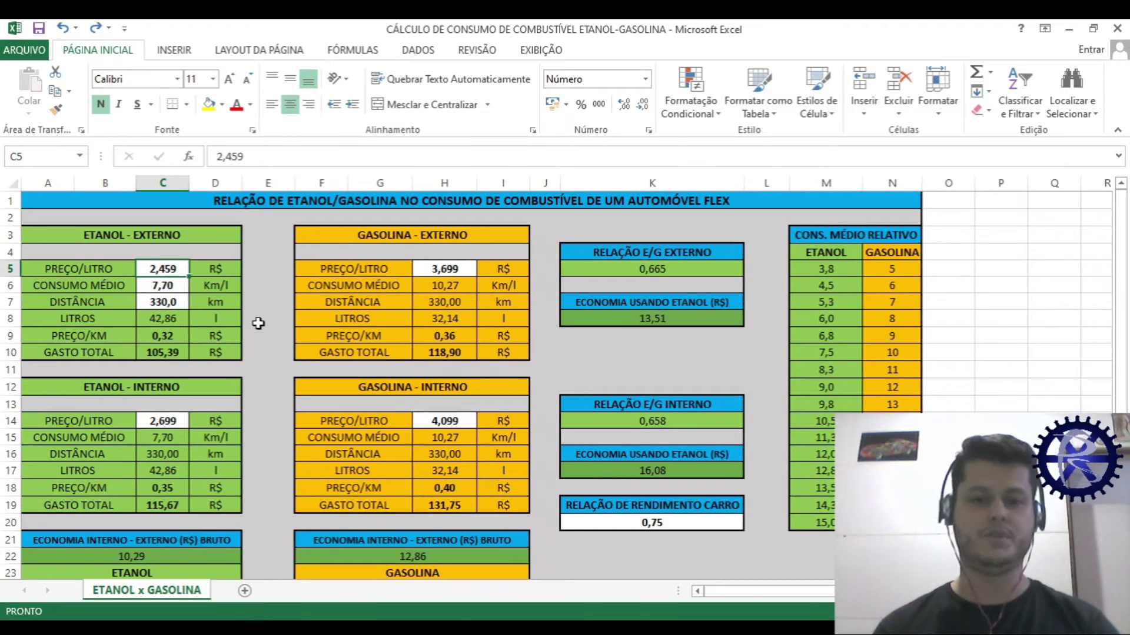
{"action": "scroll", "coordinate": [257, 323], "scroll_direction": "down", "scroll_amount": 1}
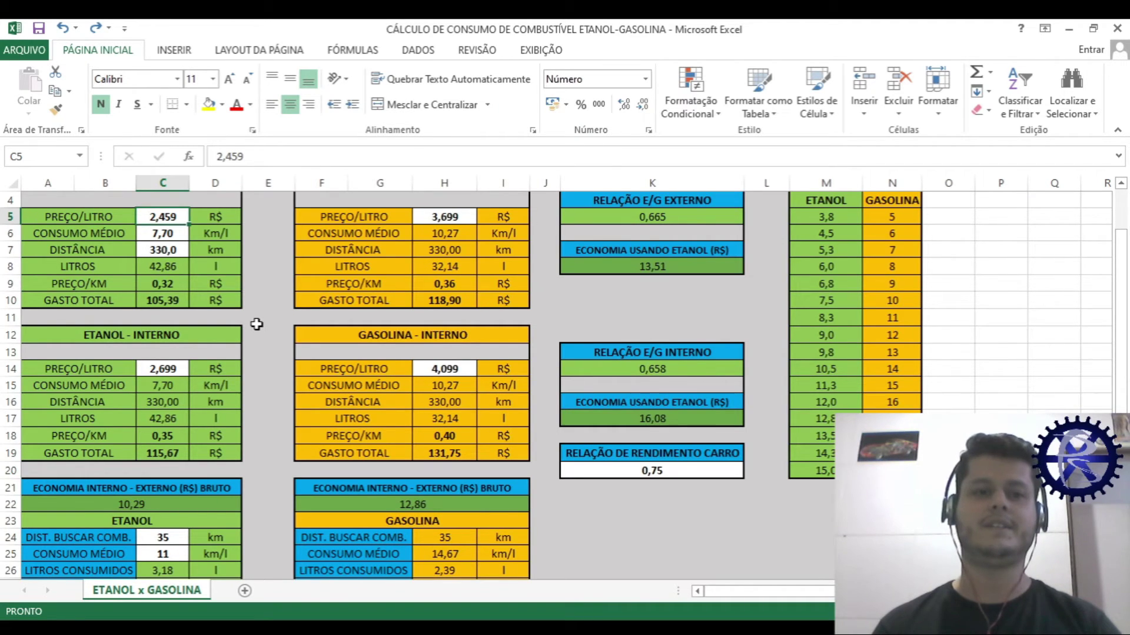
{"action": "scroll", "coordinate": [256, 324], "scroll_direction": "down", "scroll_amount": 1}
{"action": "left_click", "coordinate": [723, 493]}
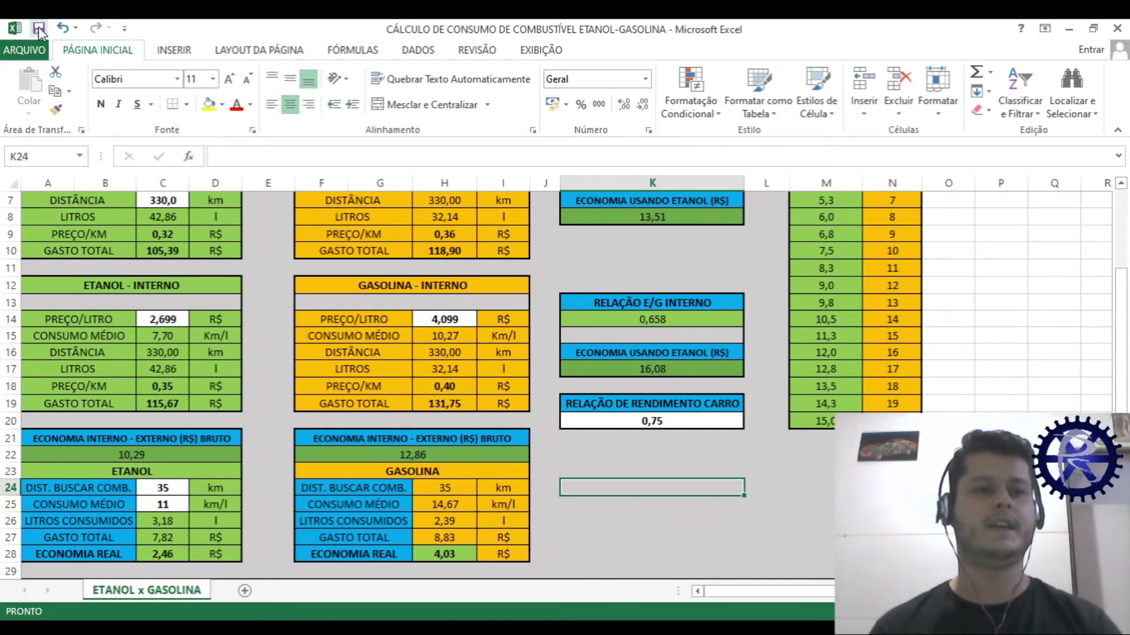
{"action": "left_click", "coordinate": [1000, 353]}
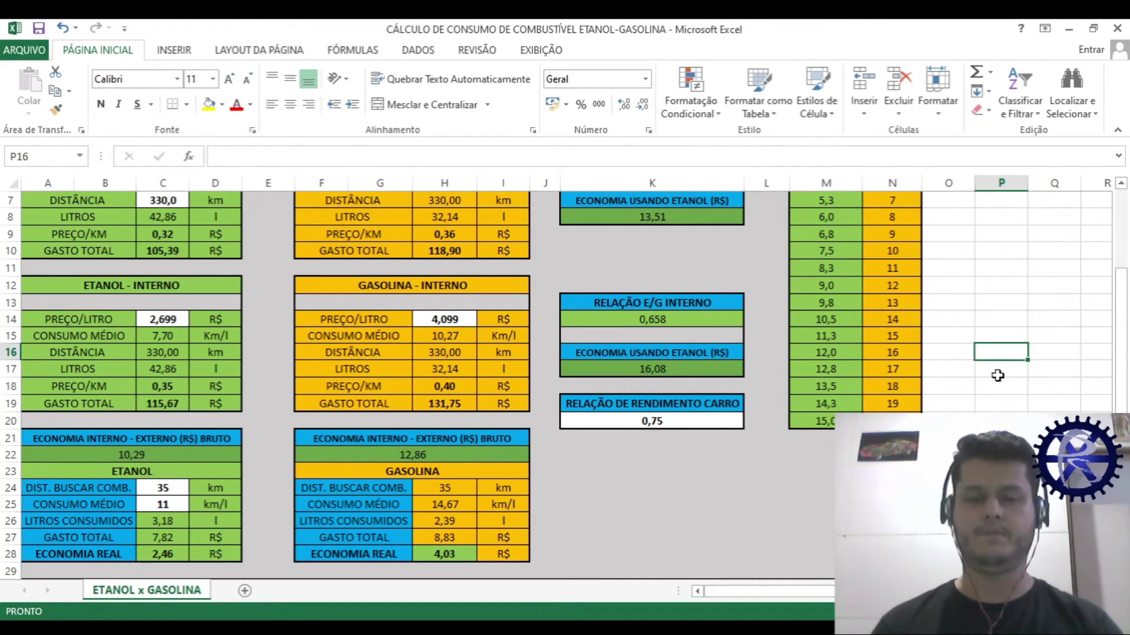
{"action": "scroll", "coordinate": [933, 383], "scroll_direction": "up", "scroll_amount": 2}
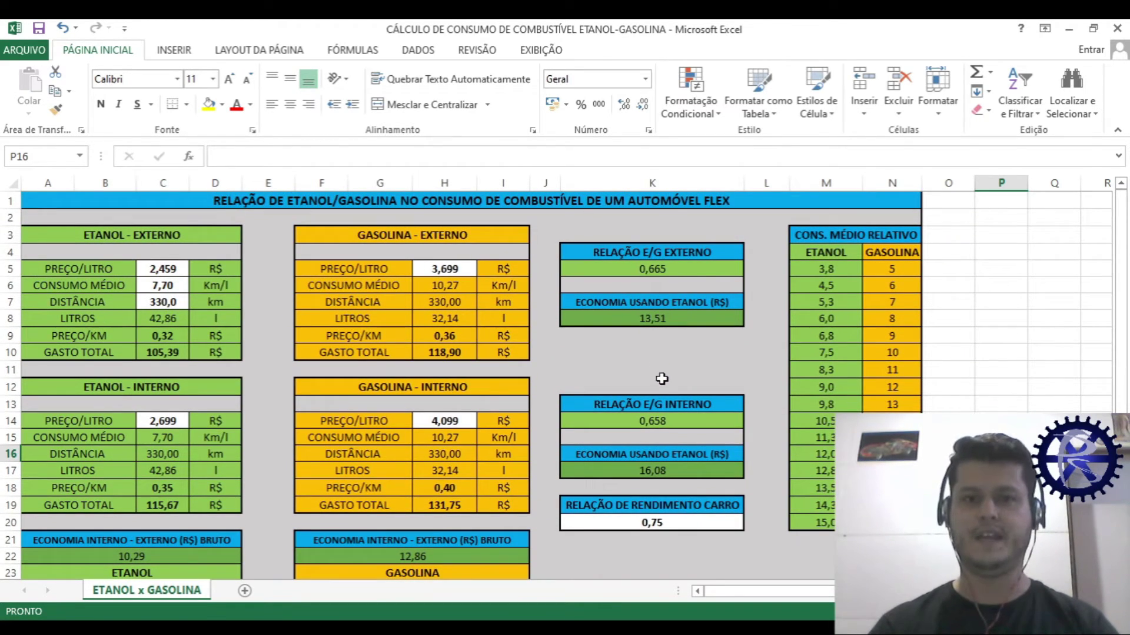
{"action": "left_click", "coordinate": [1001, 421]}
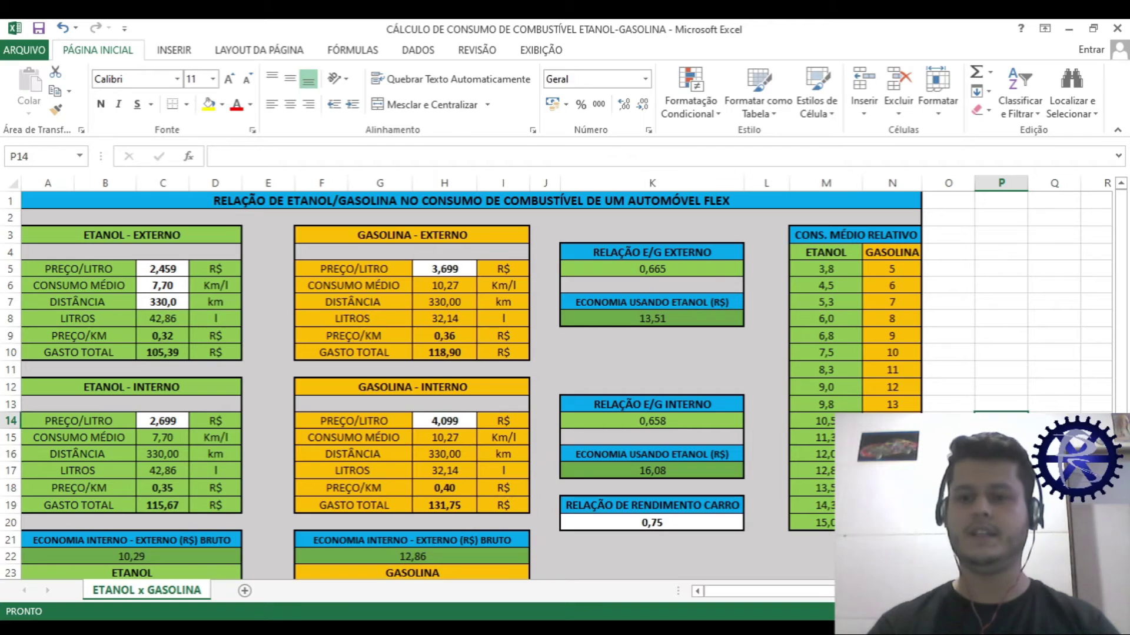